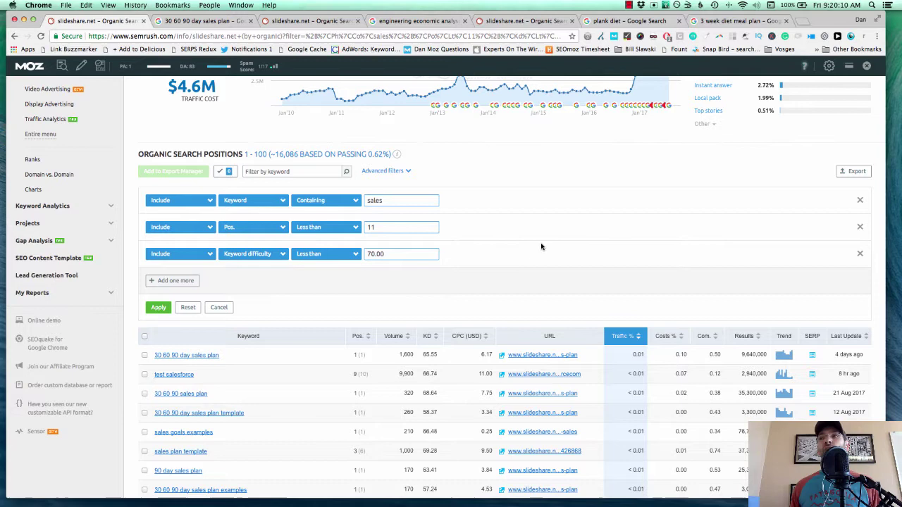
Step: Review the slideshare.net organic positions report and its filters for "sales" keywords, position below 11 and keyword difficulty below 70
scroll(533, 246, "up", 5)
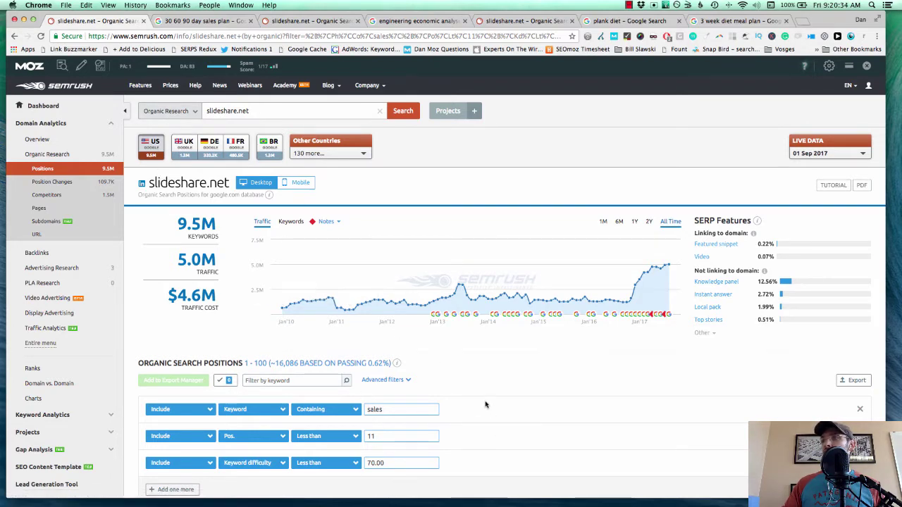
scroll(459, 360, "down", 2)
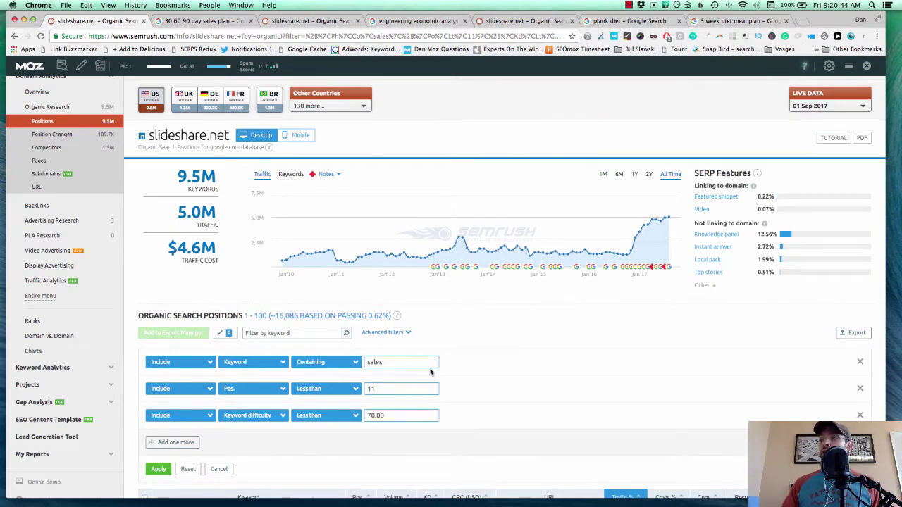
scroll(392, 362, "down", 1)
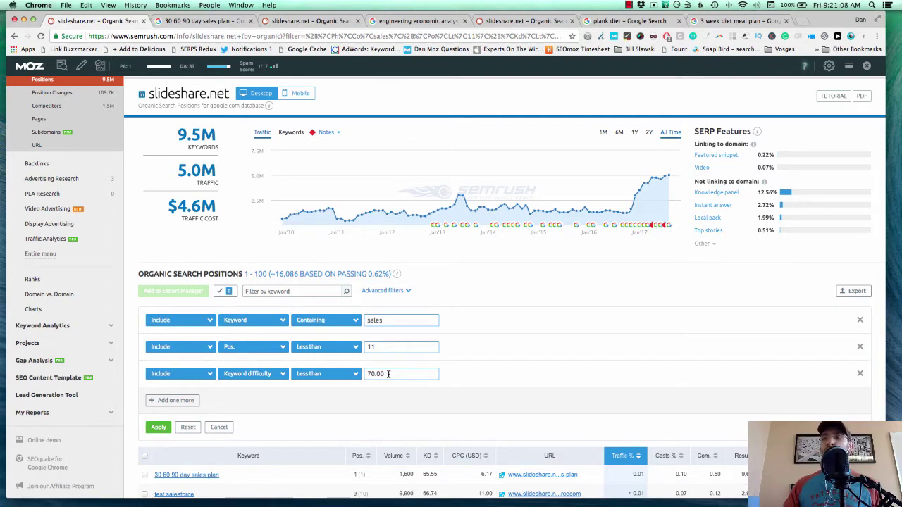
scroll(546, 364, "down", 2)
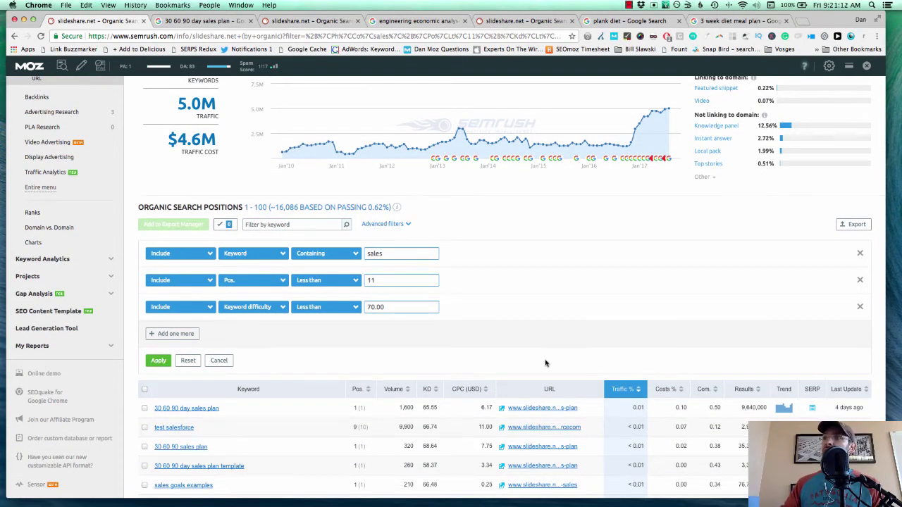
Step: Examine the page authority, domain authority and link metrics of the Google results for "30 60 90 day sales plan"
key("ctrl+Tab")
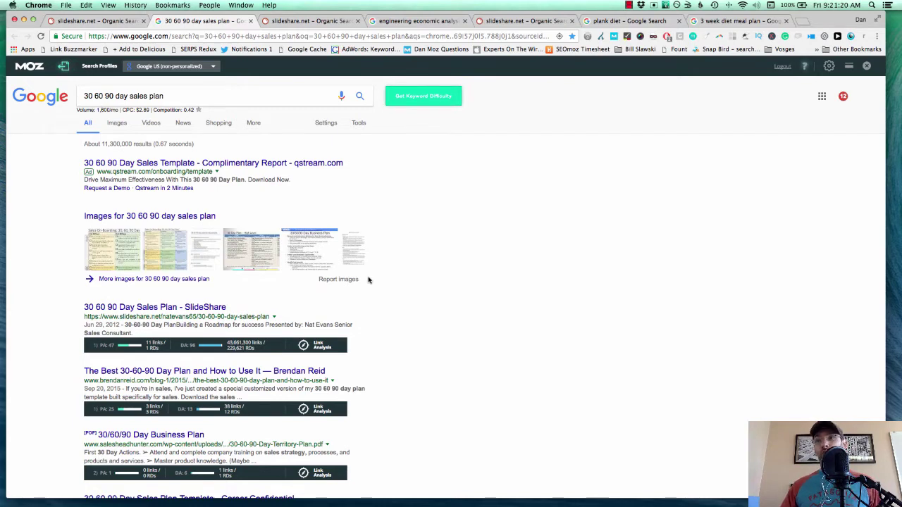
scroll(458, 276, "down", 2)
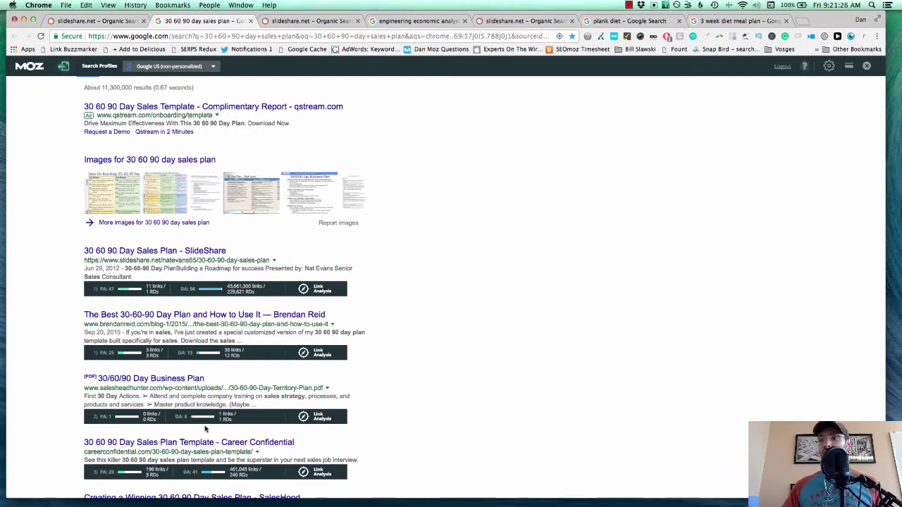
scroll(192, 423, "down", 1)
scroll(192, 424, "down", 5)
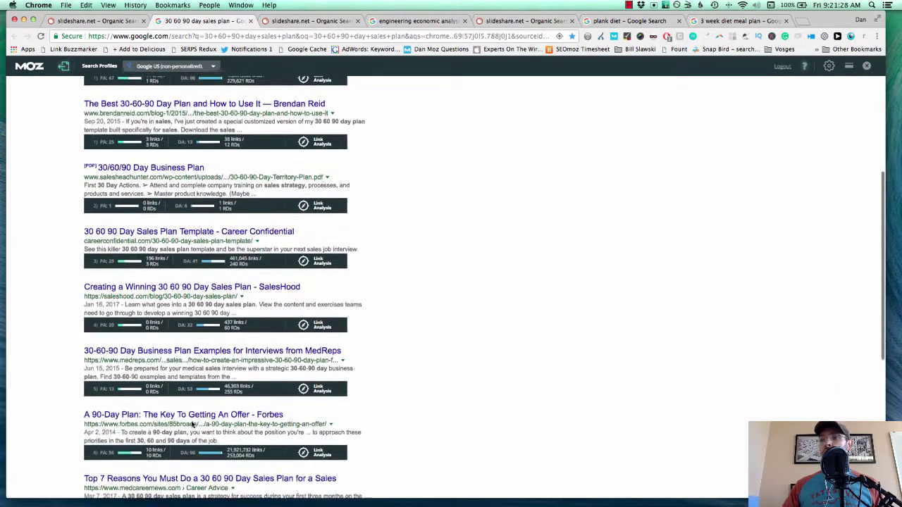
scroll(192, 423, "down", 1)
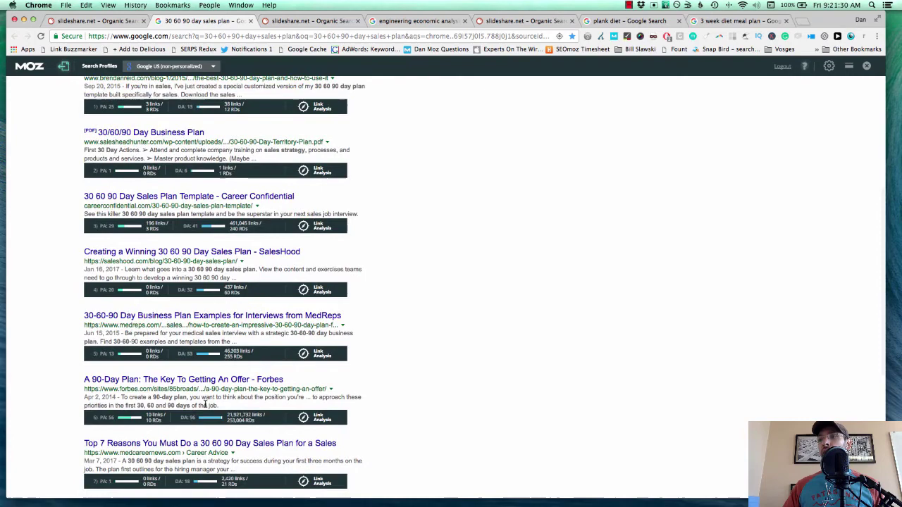
scroll(205, 406, "down", 3)
scroll(205, 406, "down", 1)
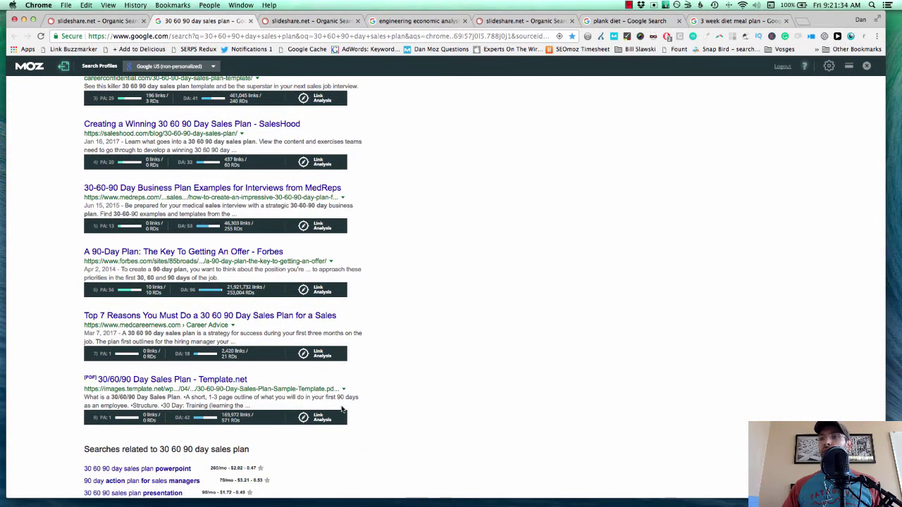
scroll(344, 408, "up", 2)
scroll(345, 400, "up", 8)
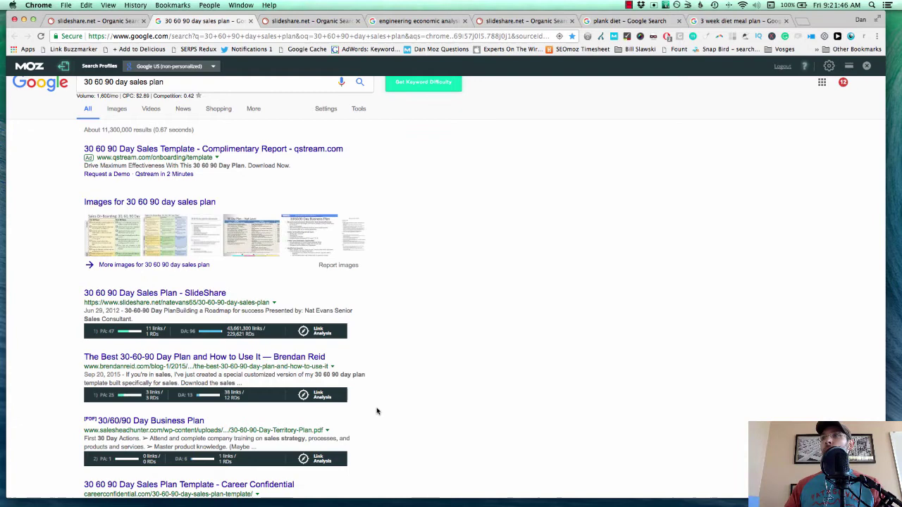
Step: Review the slideshare.net positions report filtered to "engineering" keywords that exclude "ppt", including its keyword list
key("ctrl+Tab")
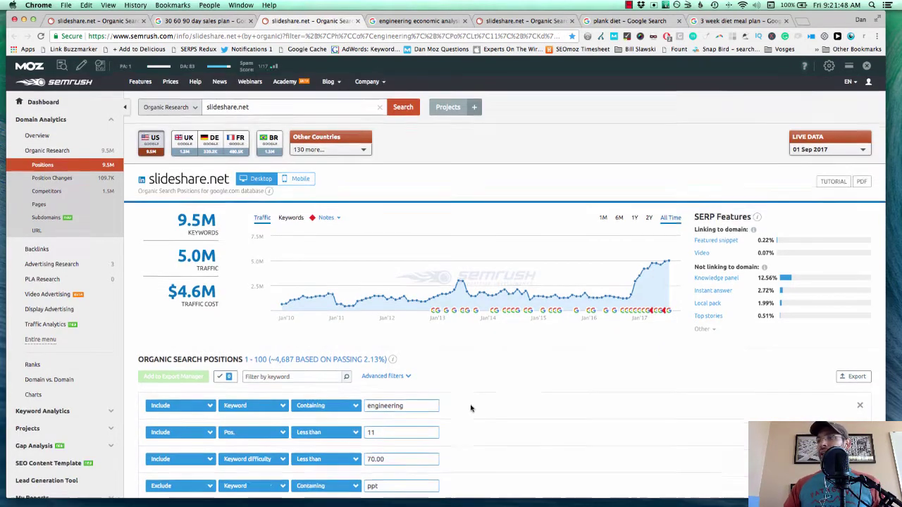
scroll(471, 408, "down", 3)
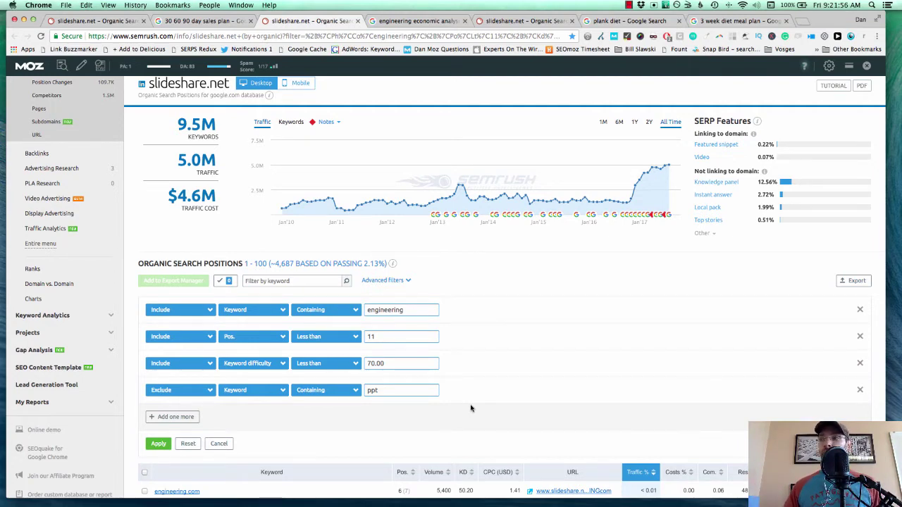
scroll(471, 408, "down", 2)
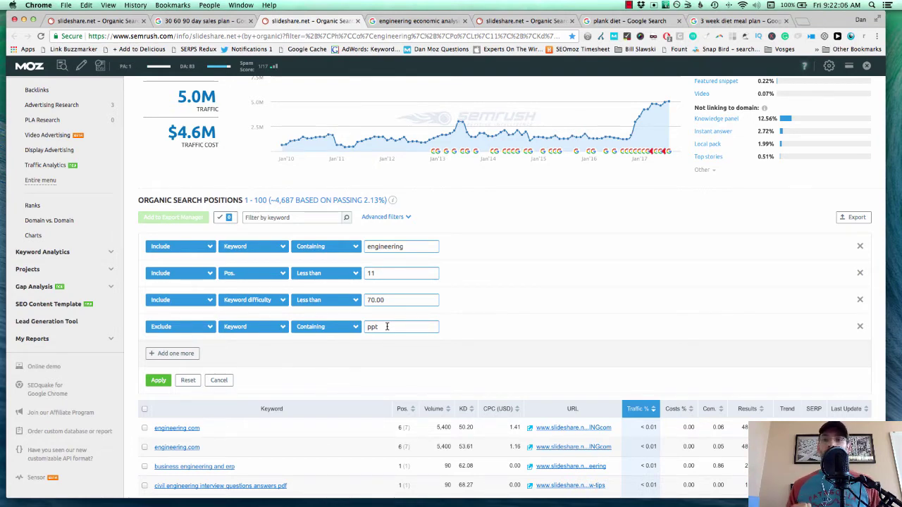
scroll(343, 346, "down", 5)
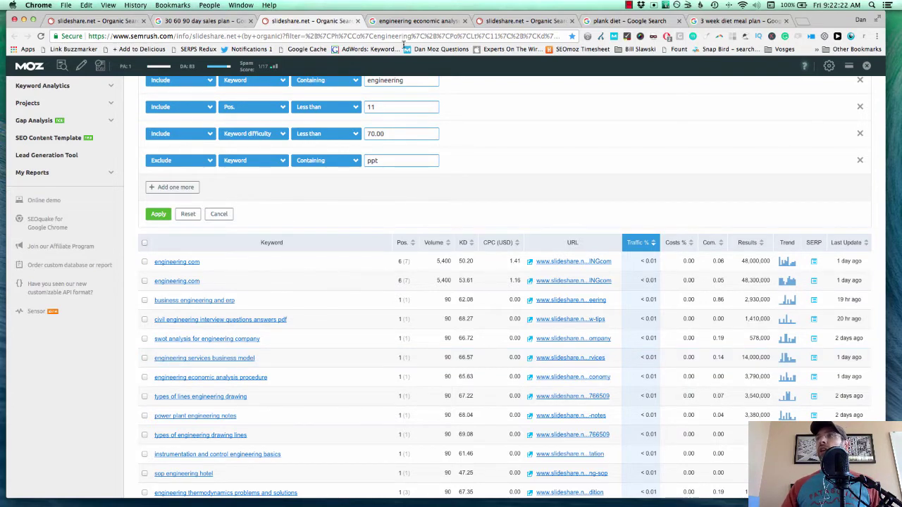
Step: Examine the featured snippet, document types and link metrics in the Google results for "engineering economic analysis procedure"
left_click(403, 21)
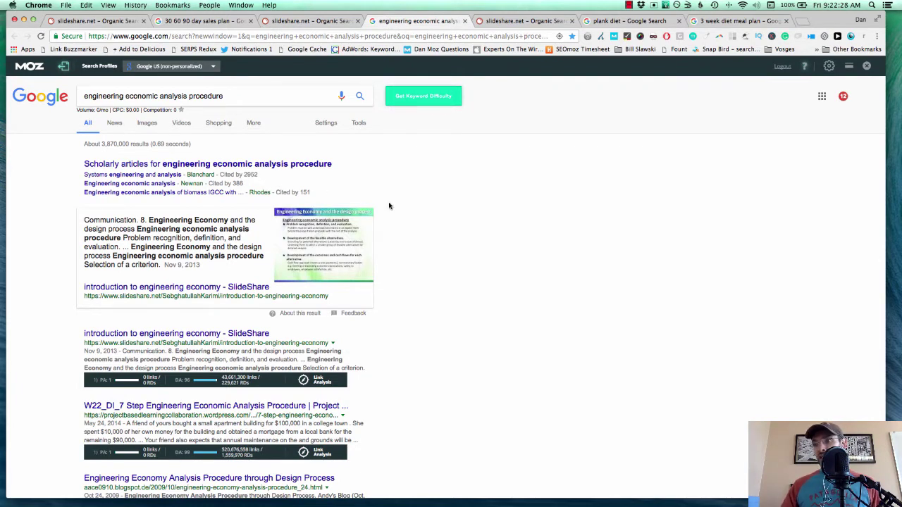
scroll(389, 206, "down", 5)
scroll(389, 205, "down", 1)
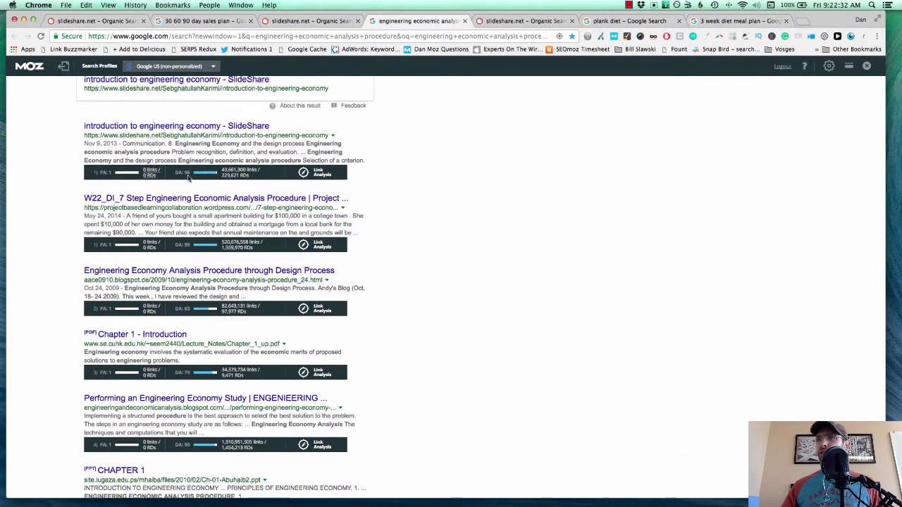
scroll(200, 300, "down", 7)
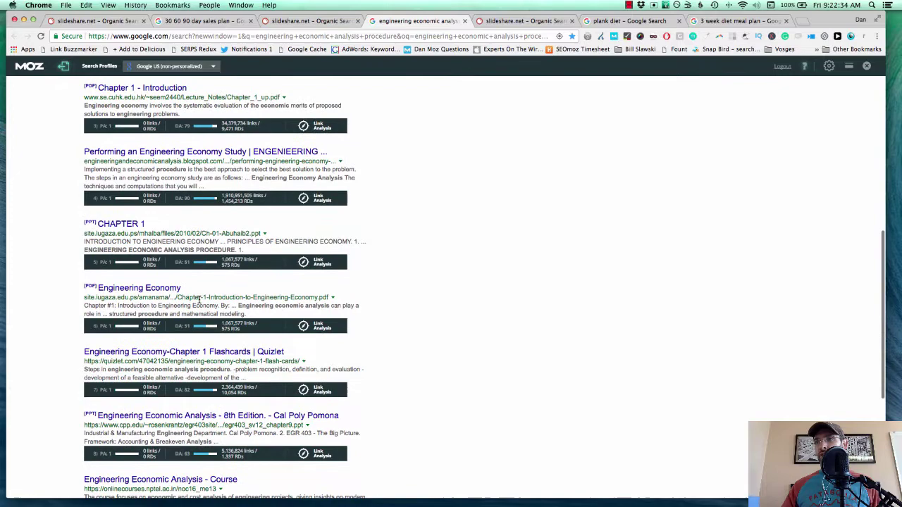
scroll(199, 299, "up", 14)
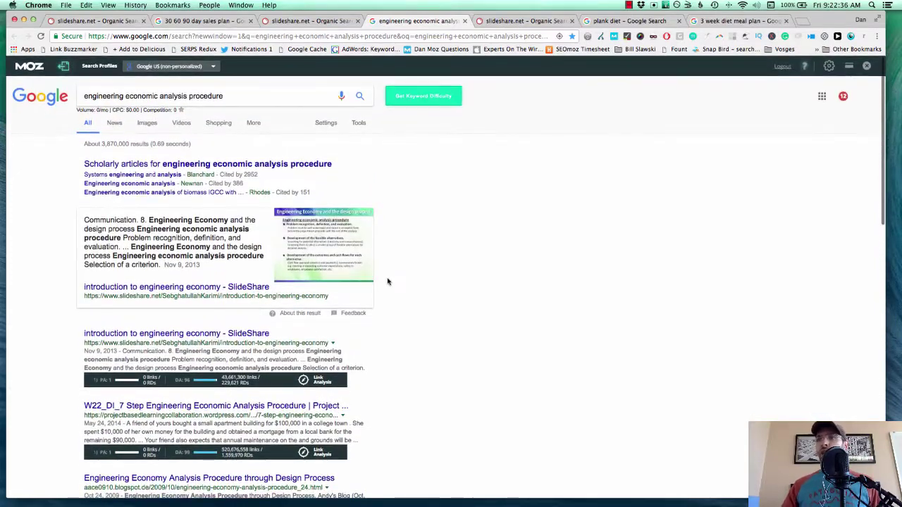
scroll(386, 281, "down", 5)
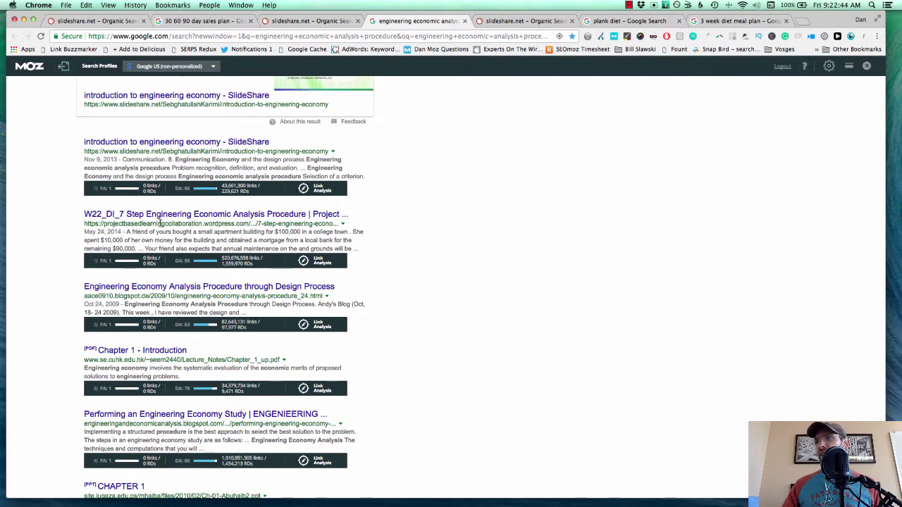
scroll(278, 260, "down", 3)
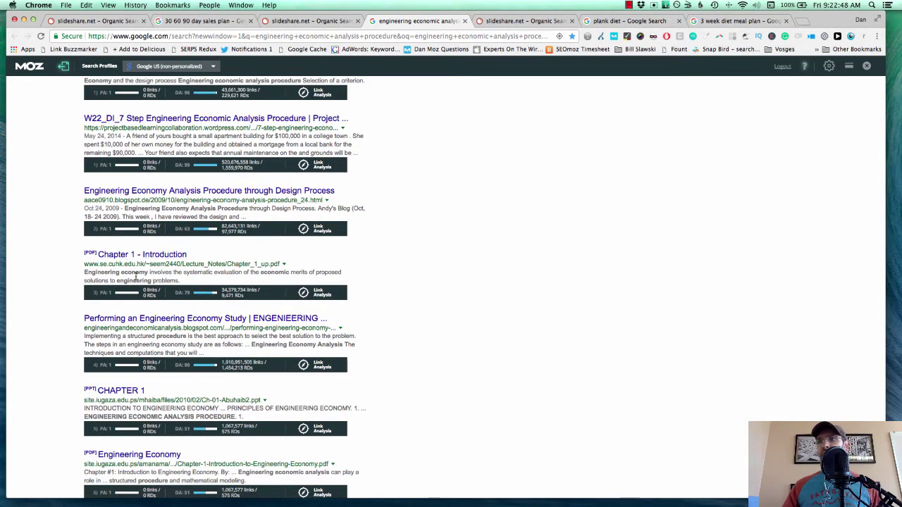
scroll(84, 312, "down", 3)
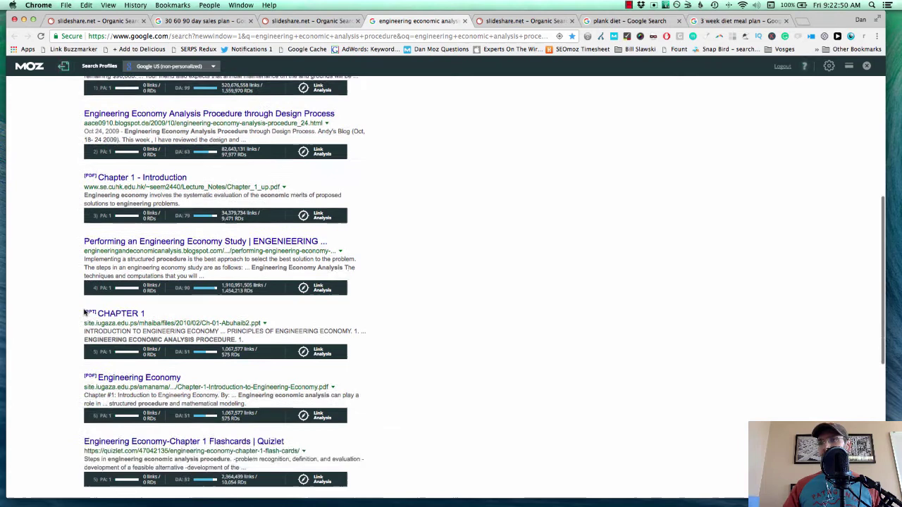
scroll(56, 318, "down", 3)
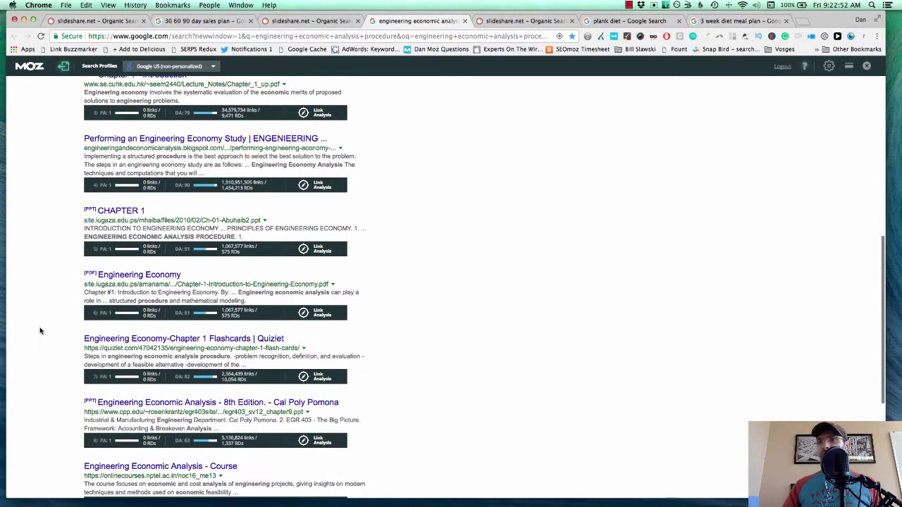
scroll(38, 329, "down", 3)
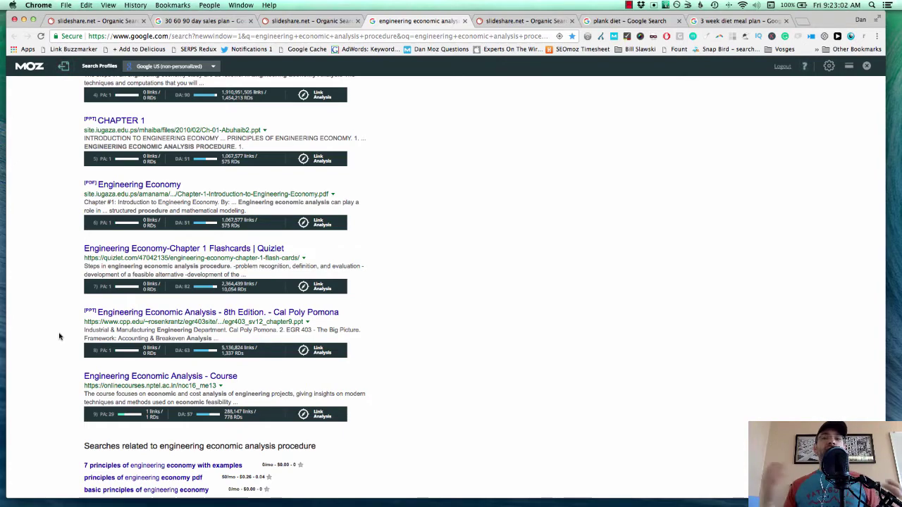
scroll(60, 337, "up", 15)
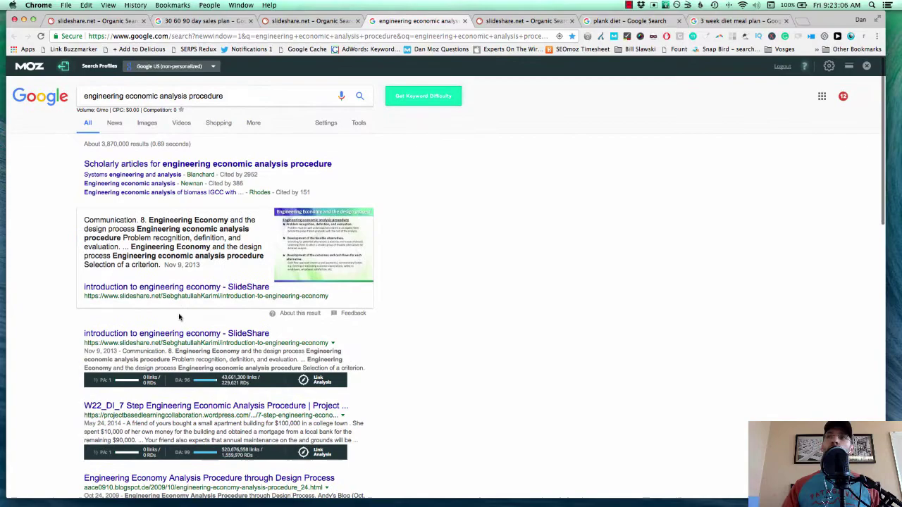
Step: In the engineering keyword report, set keyword difficulty to less than 65 and position to less than 6, and apply the filters
left_click(317, 21)
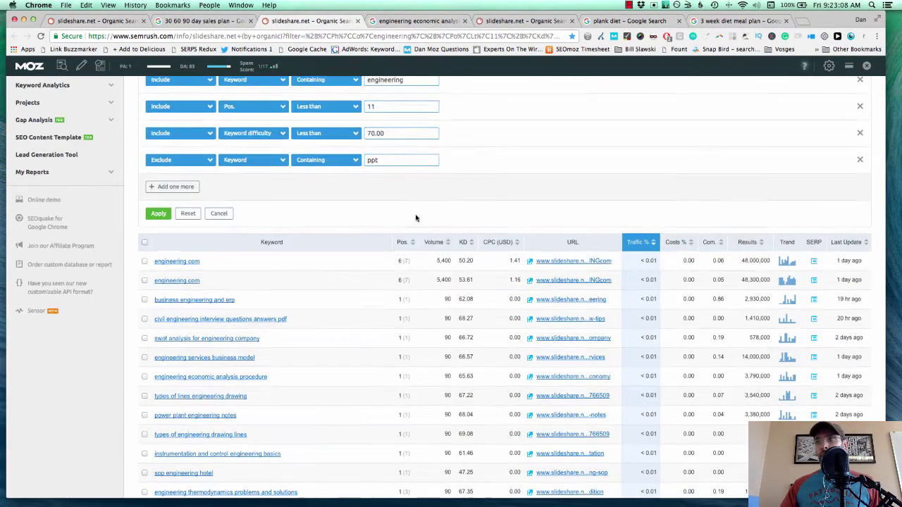
scroll(417, 220, "down", 20)
scroll(416, 218, "up", 5)
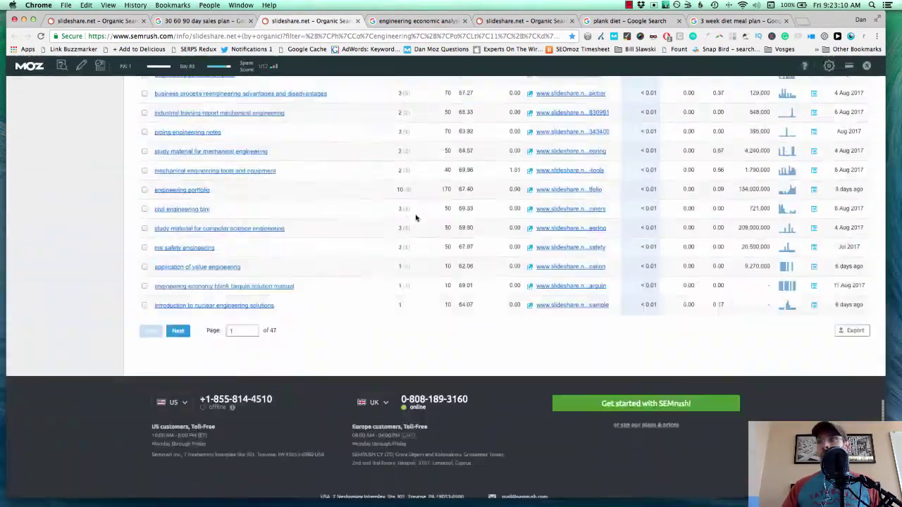
scroll(270, 354, "up", 20)
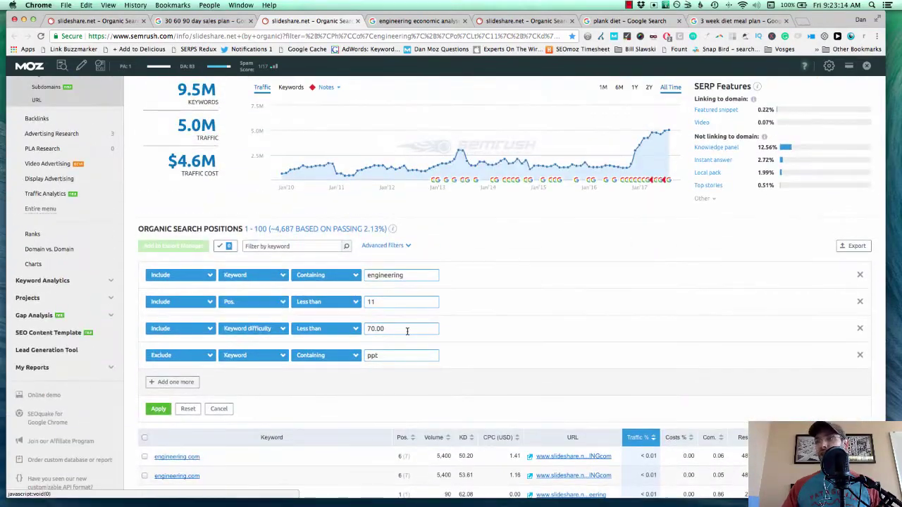
left_click_drag(407, 328, 340, 328)
type("65")
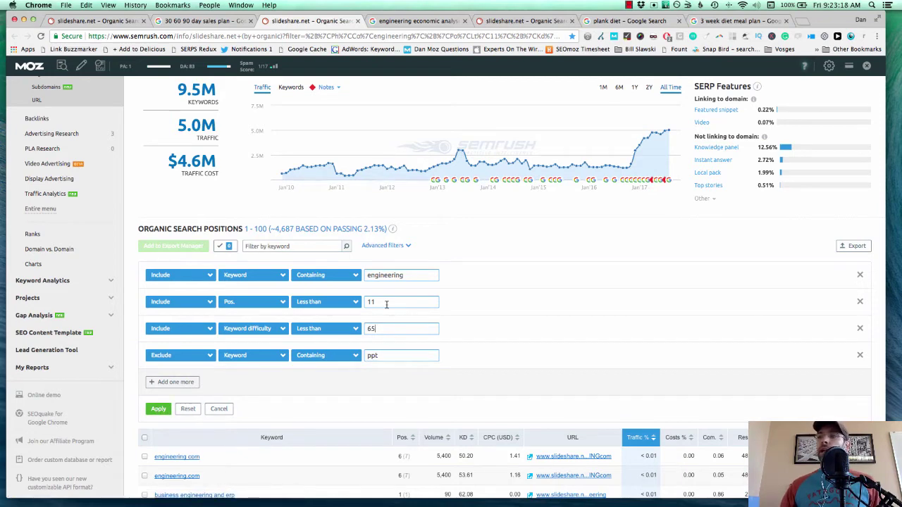
left_click_drag(387, 302, 356, 304)
type("6")
left_click(158, 408)
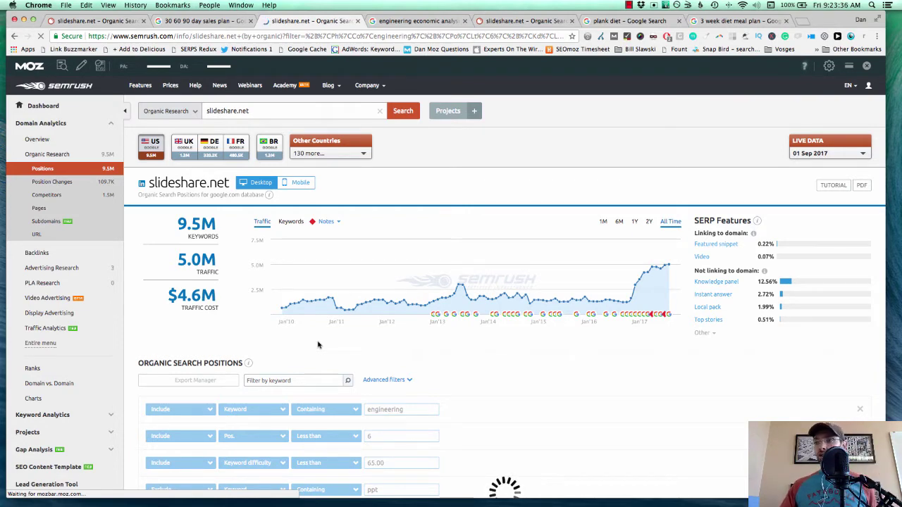
Step: Look through the newly filtered engineering keyword list for low-difficulty topics where slideshare.net ranks in the top five
scroll(310, 356, "down", 5)
scroll(297, 353, "down", 10)
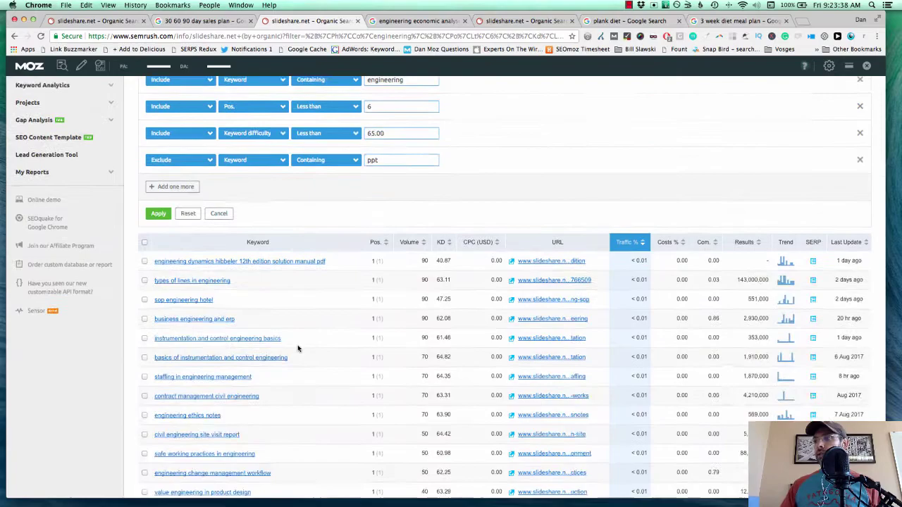
scroll(297, 348, "down", 20)
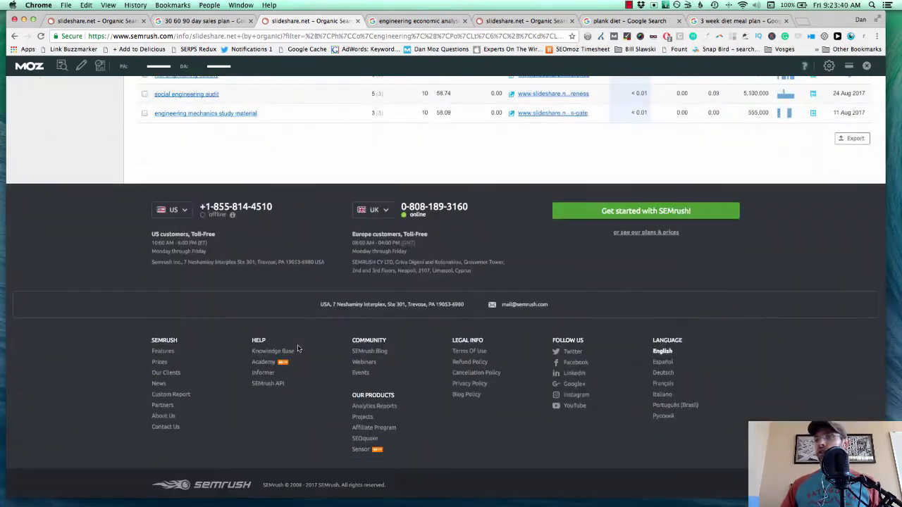
scroll(297, 348, "up", 5)
scroll(297, 348, "up", 15)
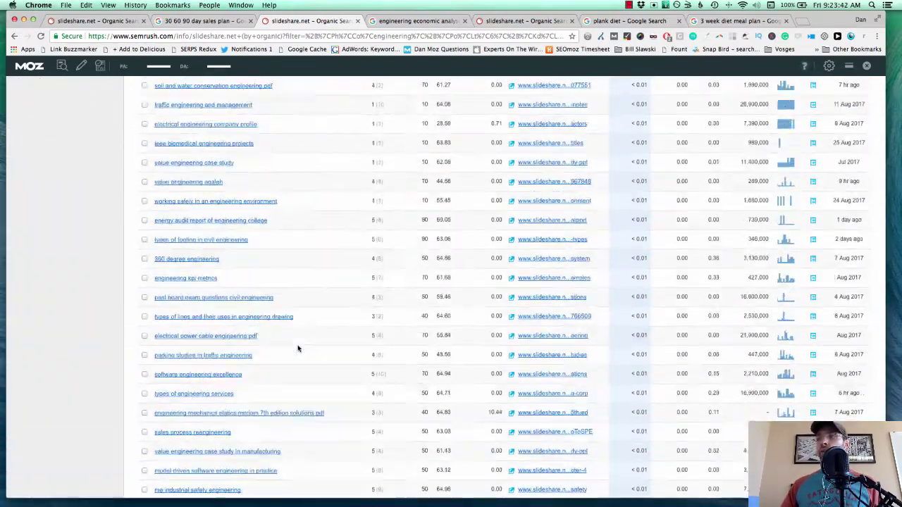
scroll(298, 348, "up", 8)
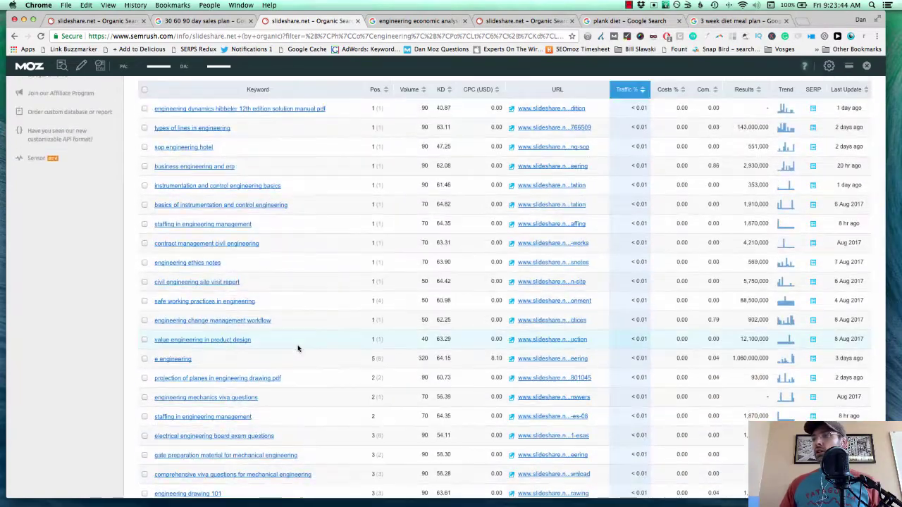
scroll(296, 362, "down", 7)
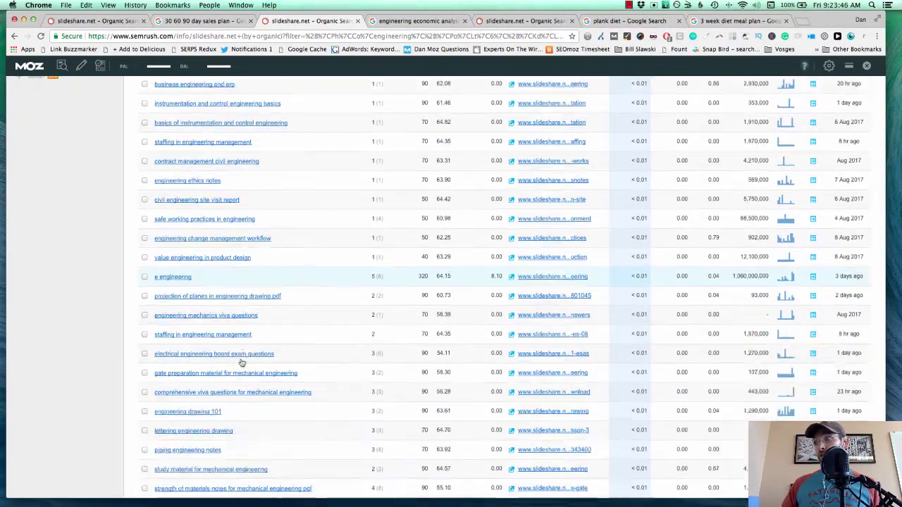
scroll(242, 363, "down", 20)
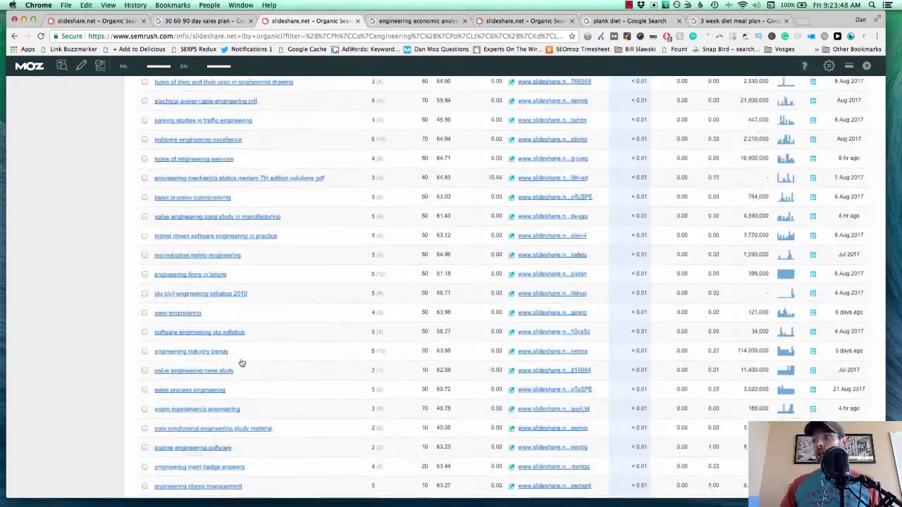
Step: Recheck the filtered engineering keyword list and the filter conditions that define it
scroll(241, 363, "up", 4)
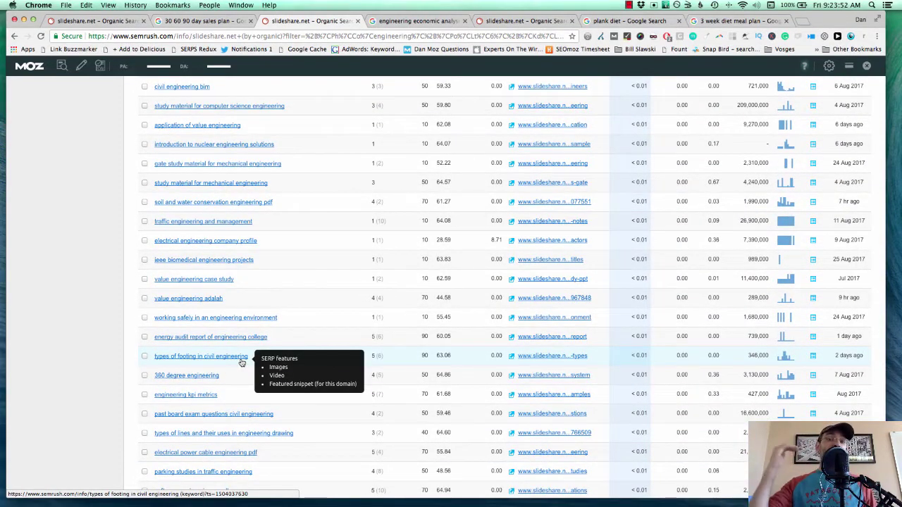
scroll(242, 363, "up", 20)
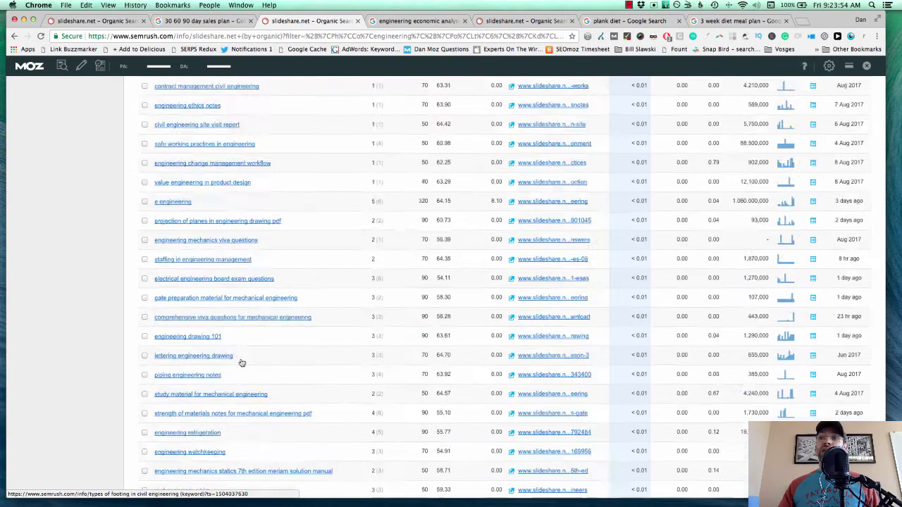
scroll(242, 363, "down", 6)
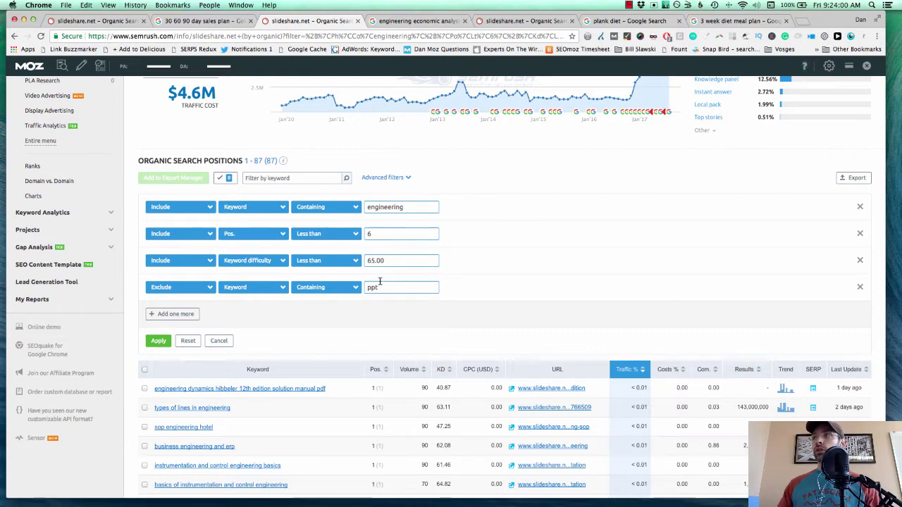
Step: Switch to the slideshare.net positions report for "diet" keywords and review its position and difficulty filters and keyword list
key("ctrl+Tab")
key("ctrl+Tab")
scroll(385, 281, "up", 10)
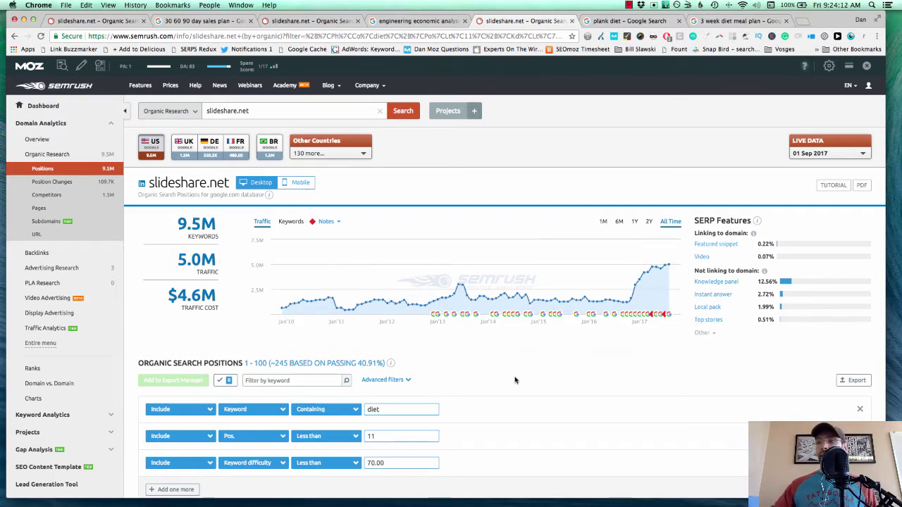
scroll(514, 381, "down", 1)
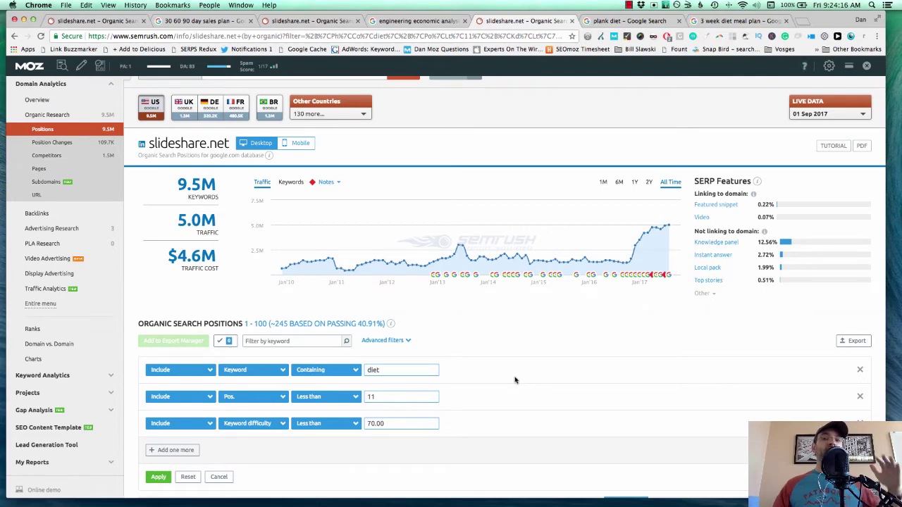
scroll(514, 381, "down", 2)
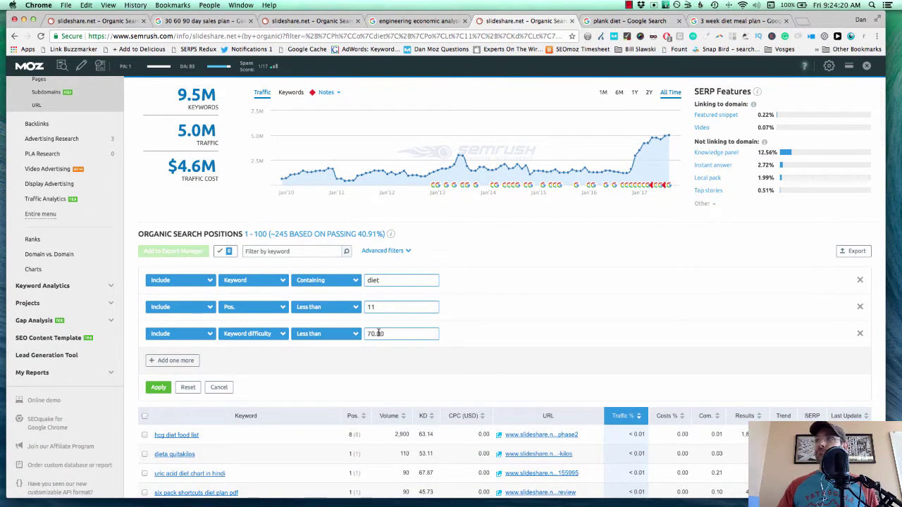
scroll(373, 331, "down", 3)
scroll(317, 267, "down", 4)
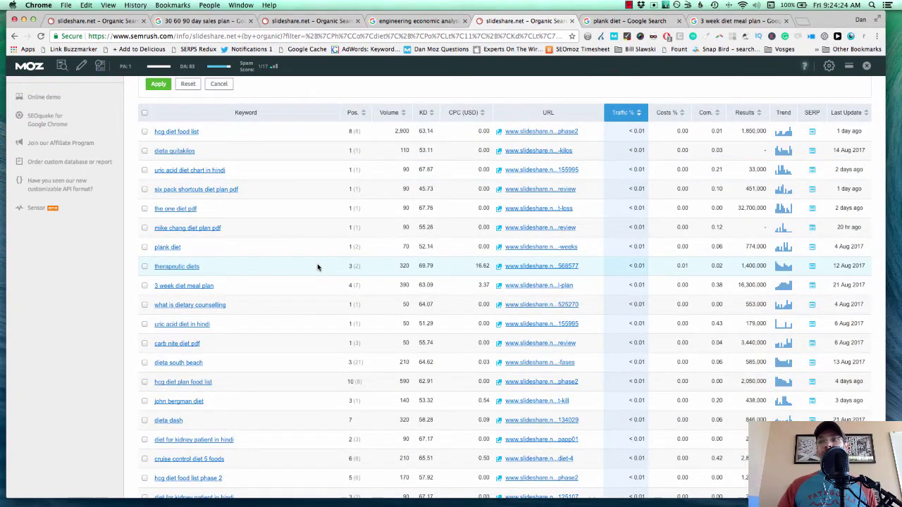
Step: Examine the ranking pages, link metrics and related searches in the Google results for "plank diet"
left_click(607, 21)
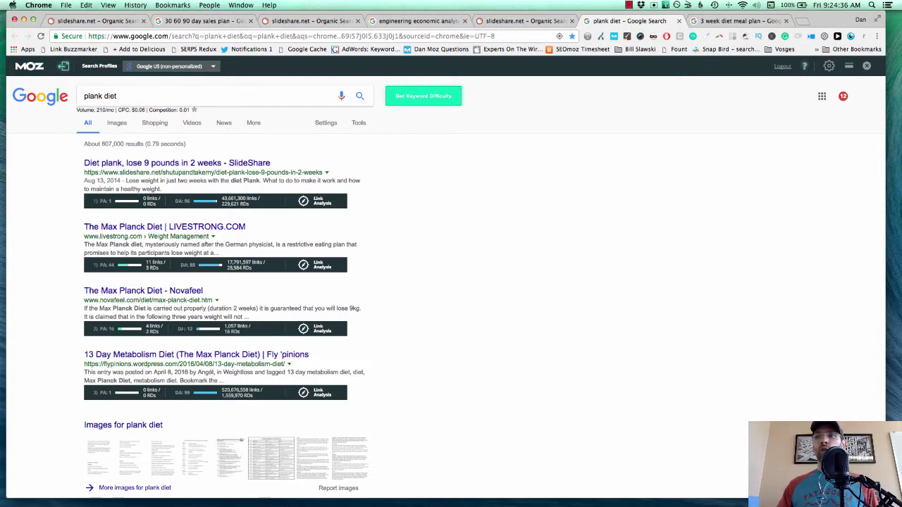
scroll(409, 335, "down", 5)
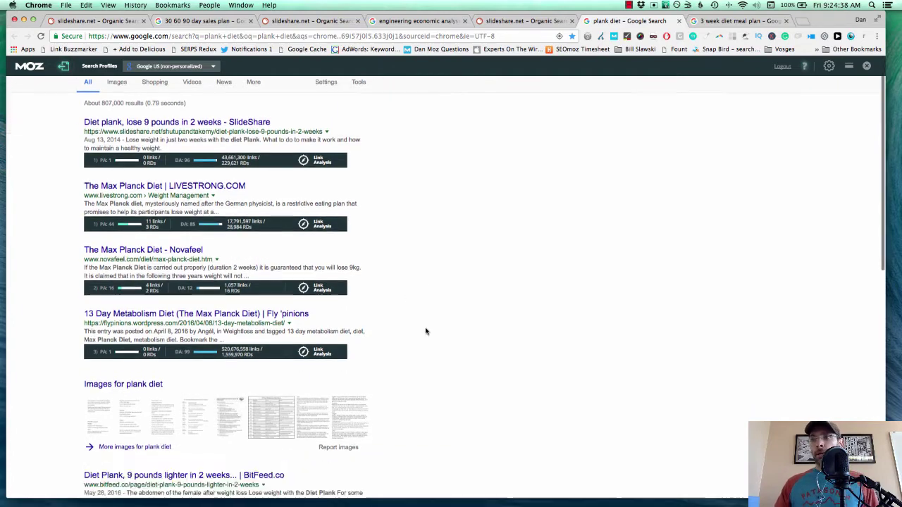
scroll(425, 332, "up", 6)
scroll(425, 331, "down", 10)
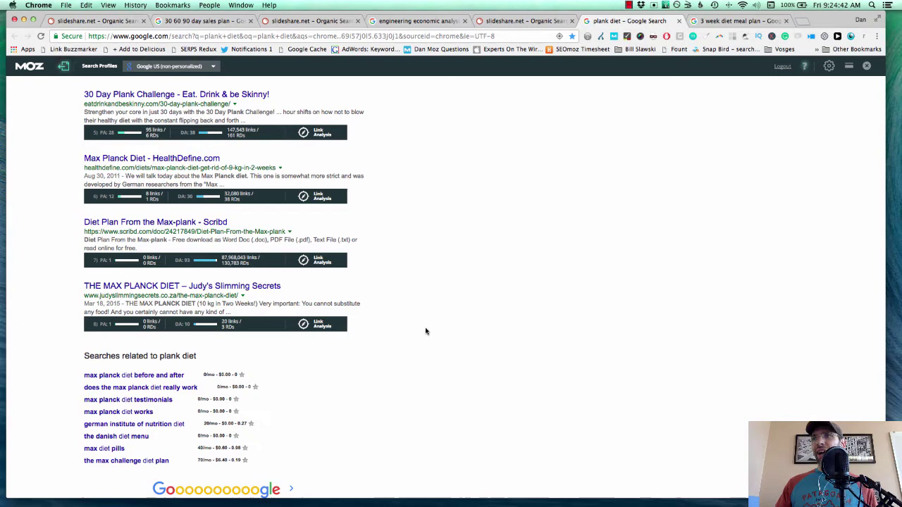
scroll(426, 332, "up", 1)
scroll(426, 331, "up", 3)
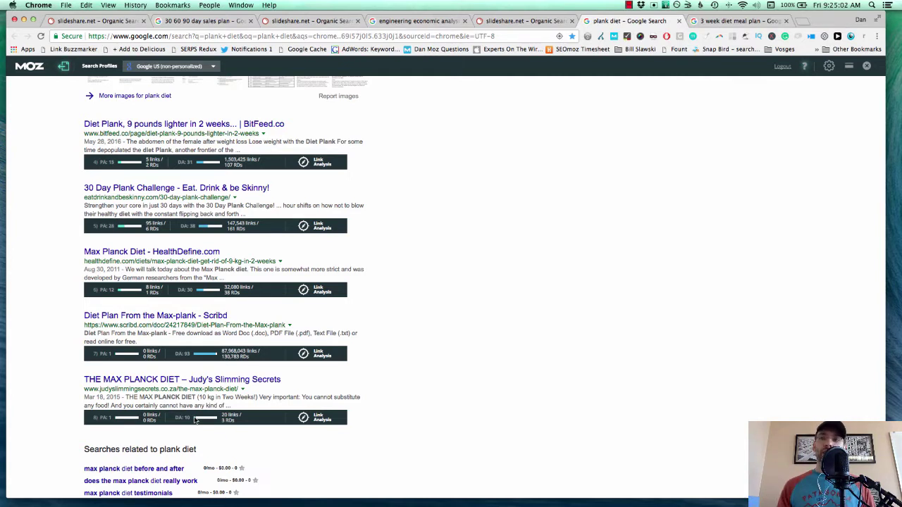
scroll(141, 401, "up", 1)
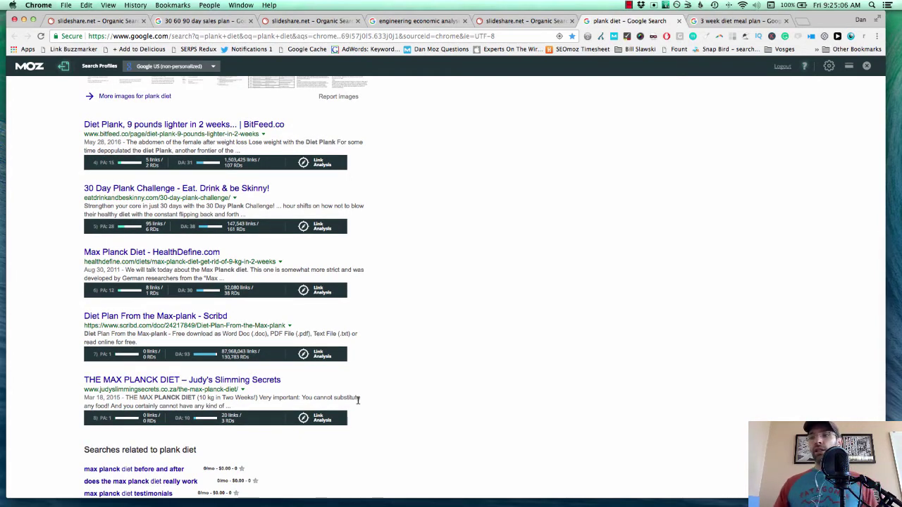
scroll(359, 400, "up", 10)
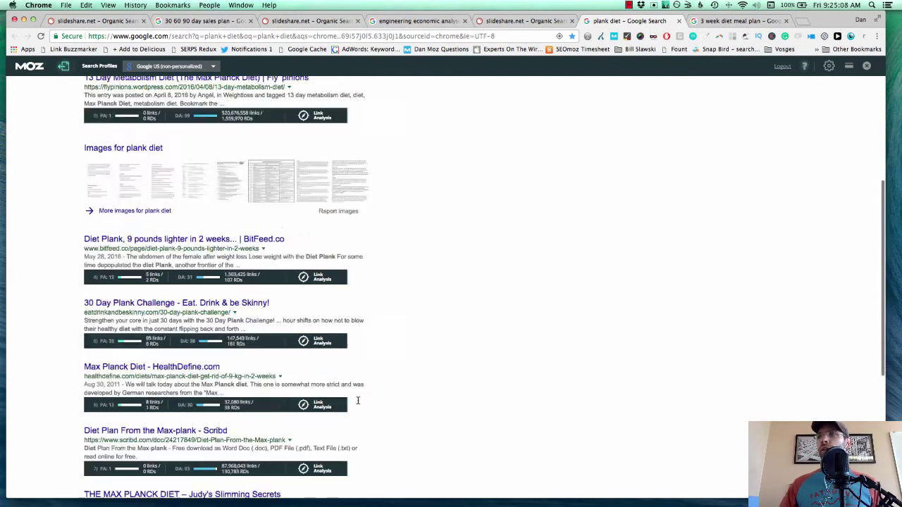
Step: Examine the featured snippet and ranking pages, including the SlideShare entry, in the Google results for "3 week diet meal plan"
key("ctrl+Tab")
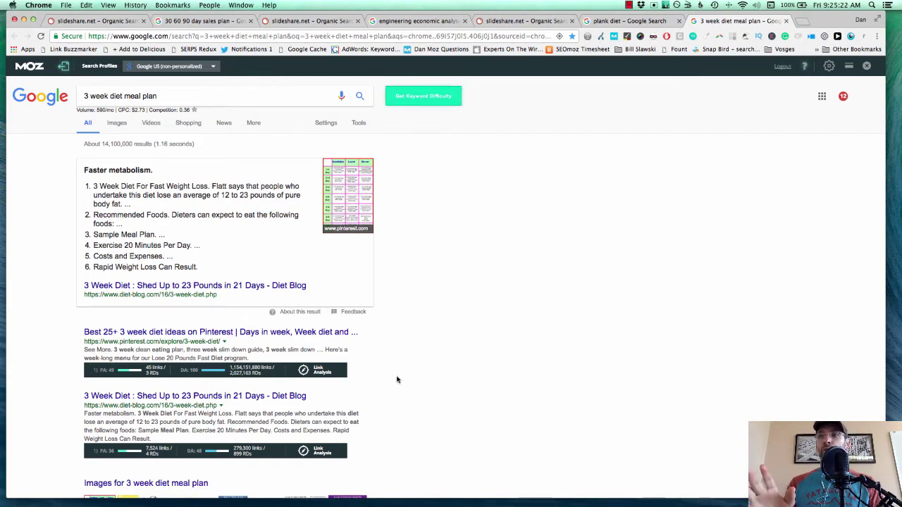
scroll(397, 380, "down", 3)
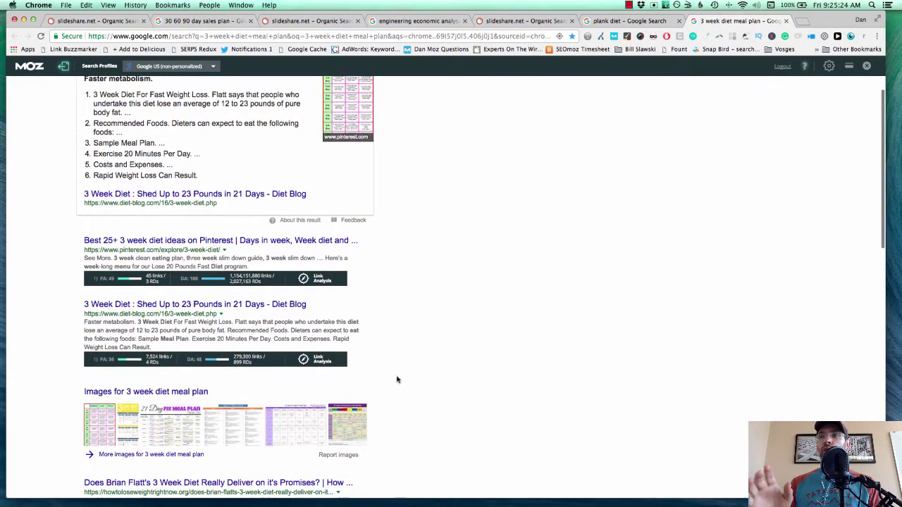
scroll(397, 380, "down", 1)
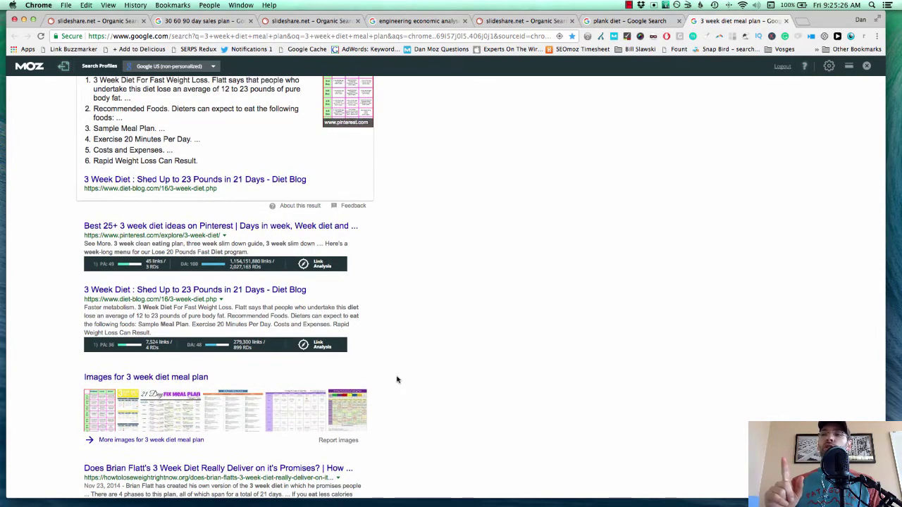
scroll(397, 387, "down", 3)
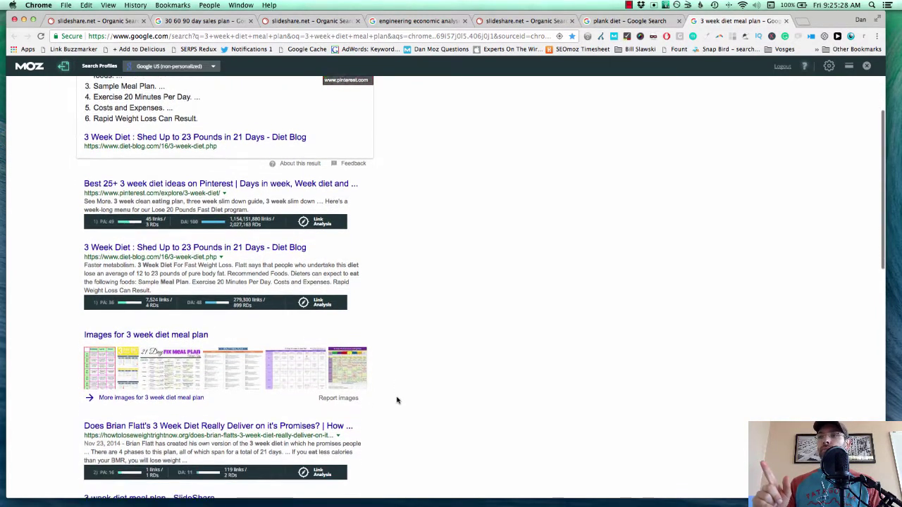
scroll(397, 401, "down", 5)
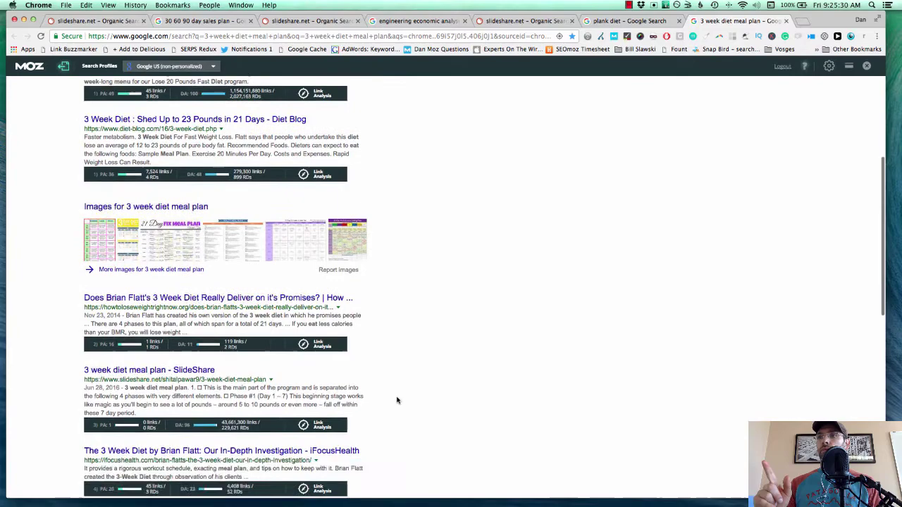
scroll(396, 401, "down", 4)
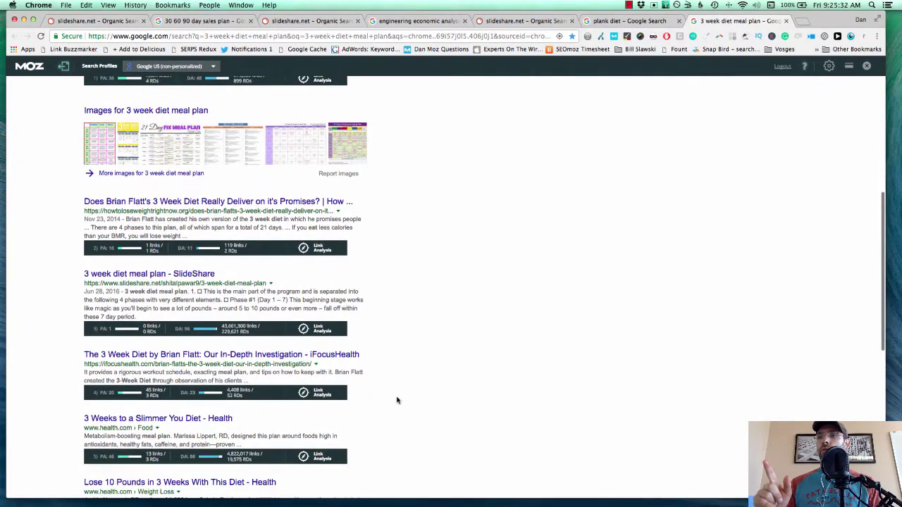
scroll(396, 400, "down", 5)
scroll(397, 401, "up", 3)
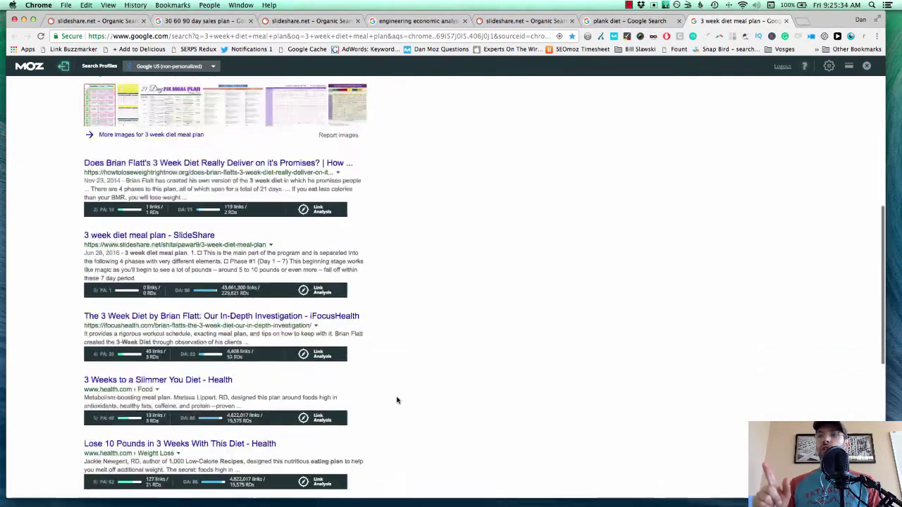
scroll(397, 401, "up", 15)
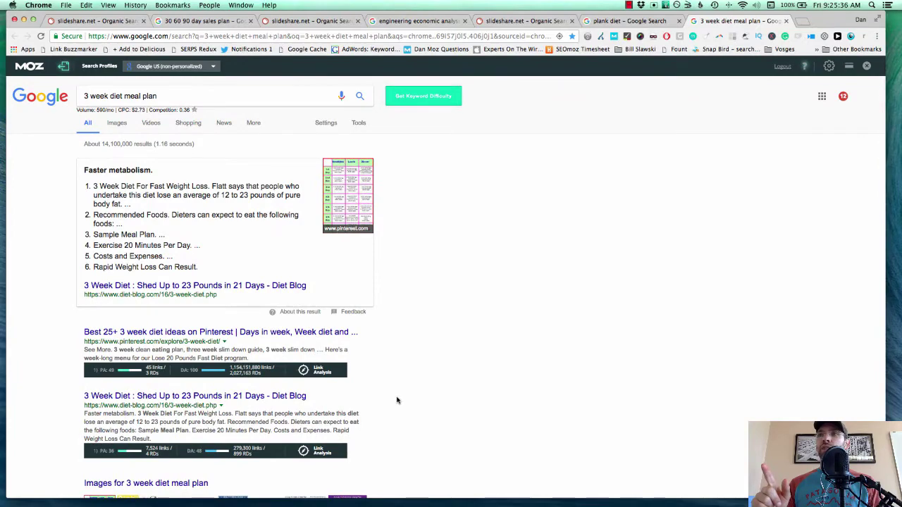
Step: Compare the search volume of "3 week diet meal plan" with the authority and link metrics of all its first-page results
scroll(397, 401, "down", 3)
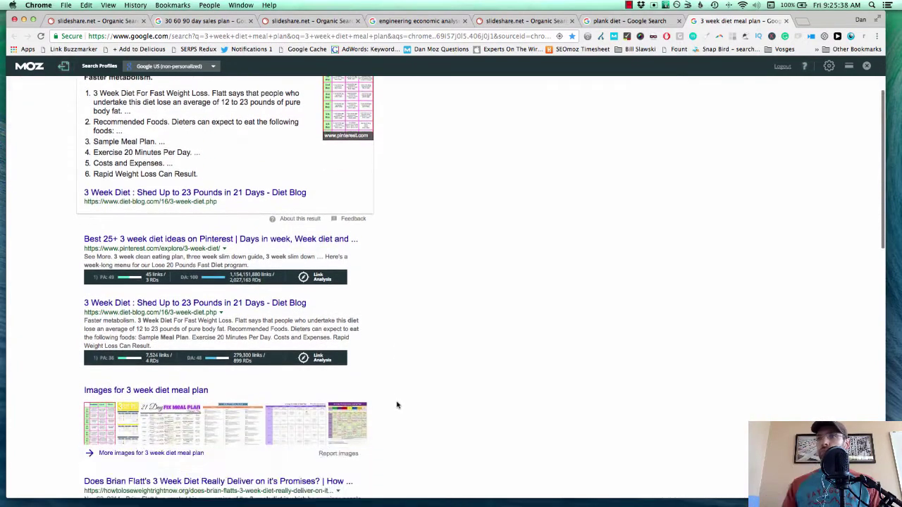
scroll(397, 406, "down", 7)
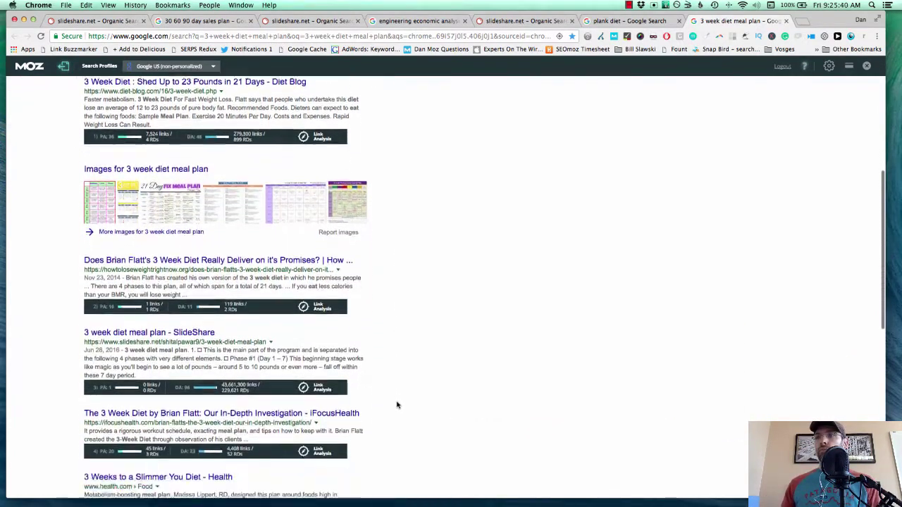
scroll(397, 406, "down", 6)
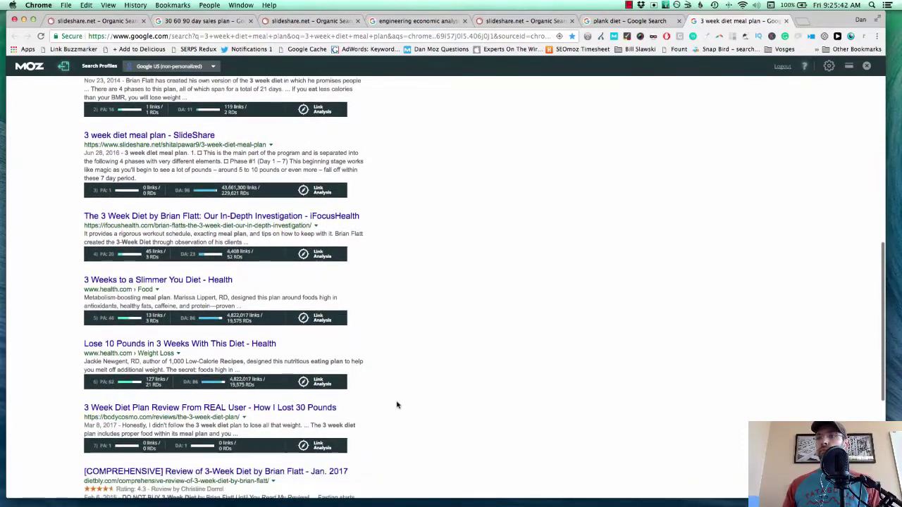
scroll(396, 405, "down", 4)
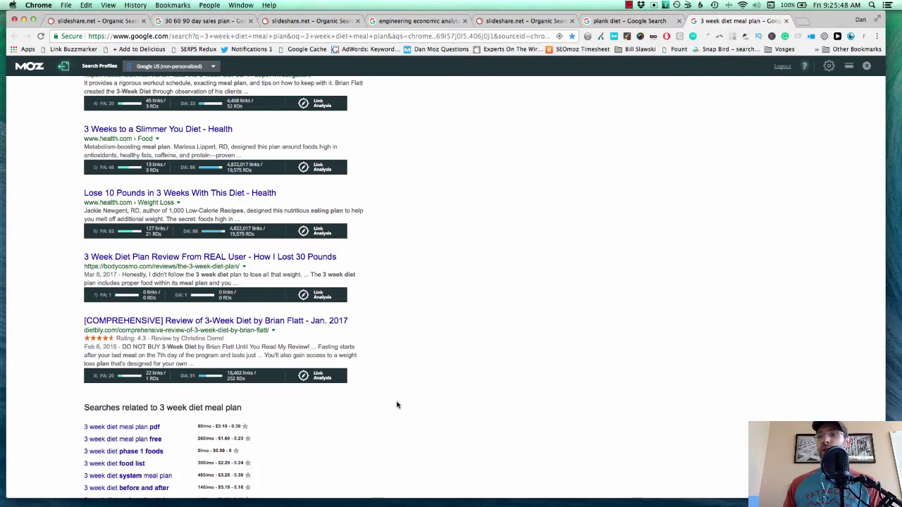
scroll(397, 405, "up", 20)
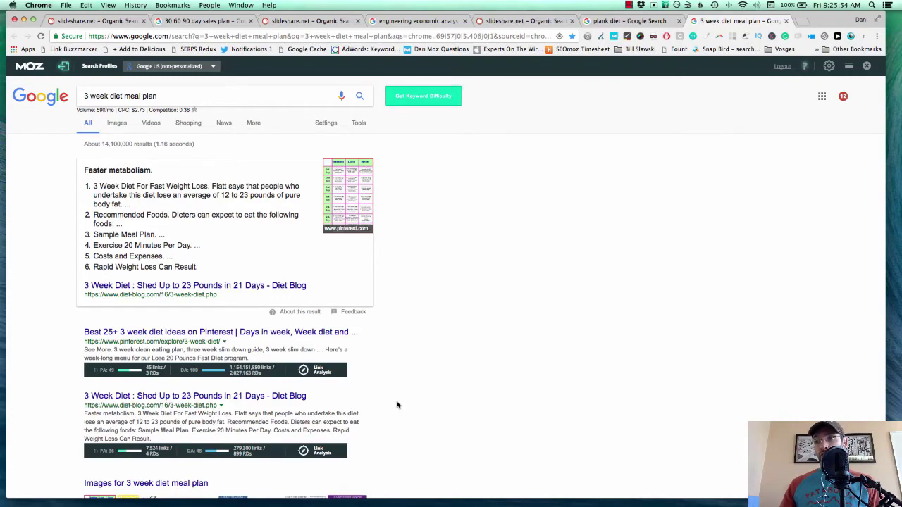
scroll(397, 406, "down", 8)
scroll(397, 406, "up", 10)
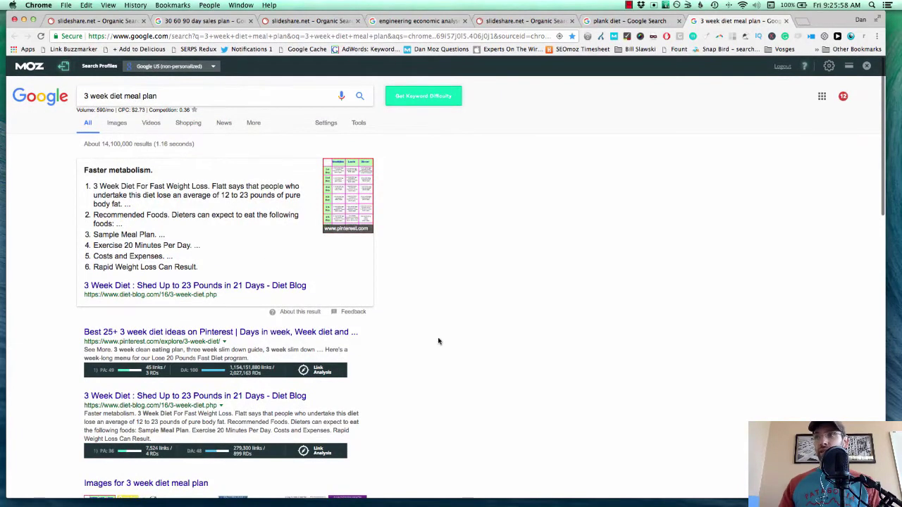
scroll(438, 341, "down", 3)
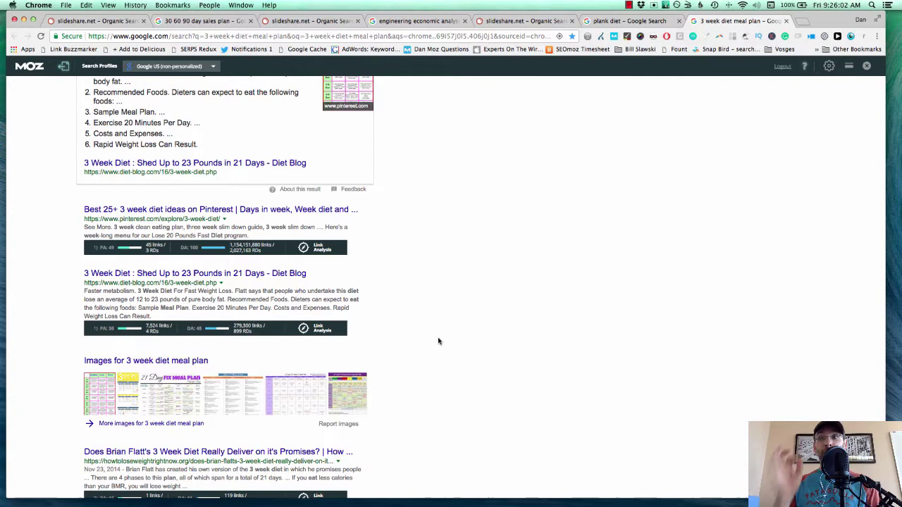
scroll(439, 341, "up", 4)
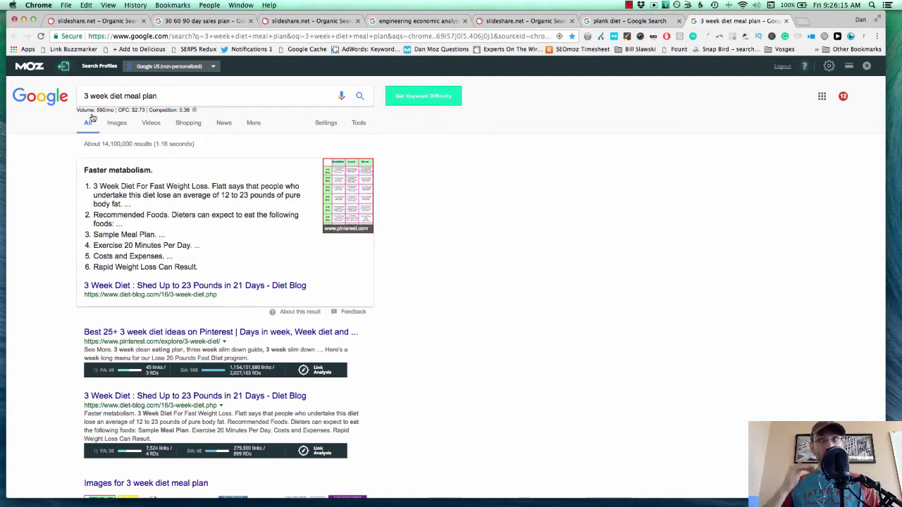
scroll(232, 218, "down", 10)
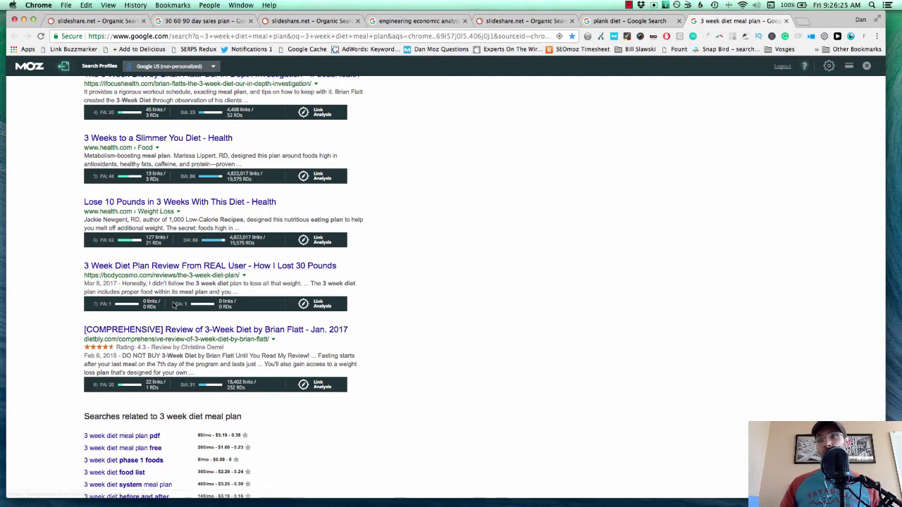
scroll(381, 315, "up", 20)
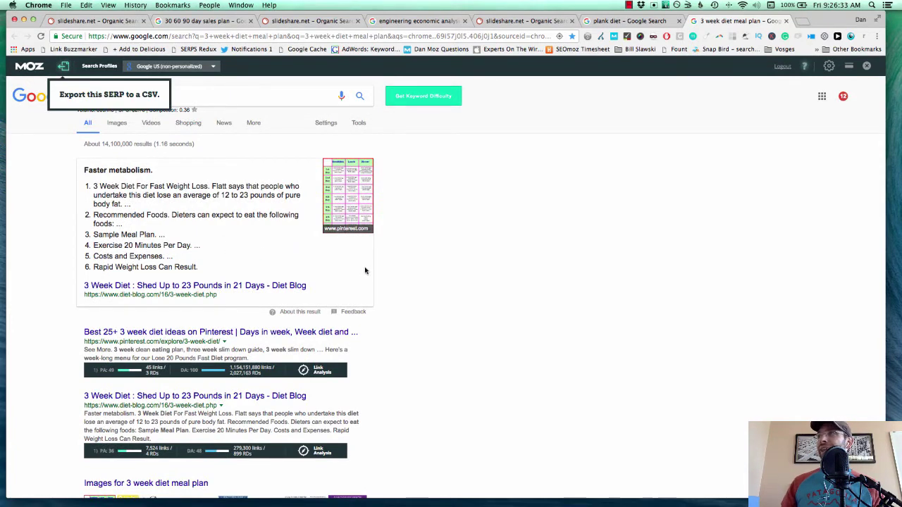
Step: Switch to the slideshare.net "diet" positions report and limit the keywords to positions less than 5 and keyword difficulty less than 60
key("super+5")
scroll(335, 324, "up", 10)
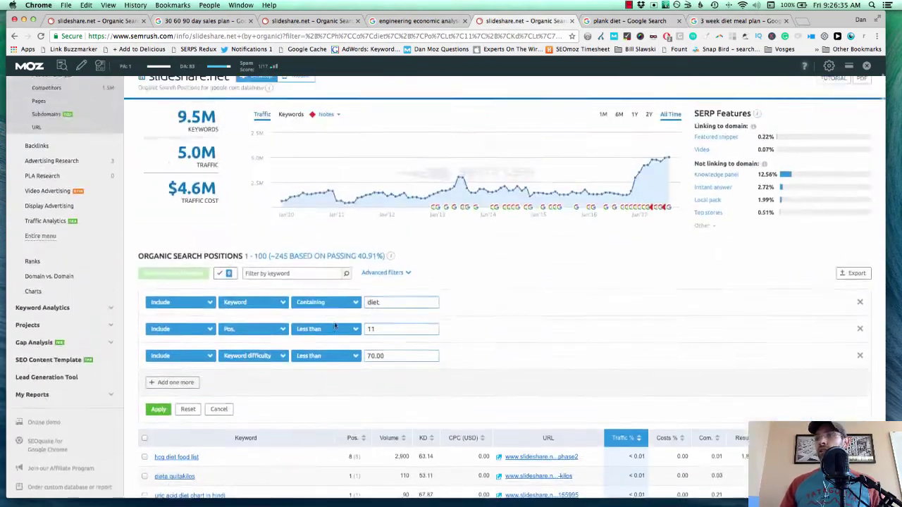
scroll(394, 205, "down", 5)
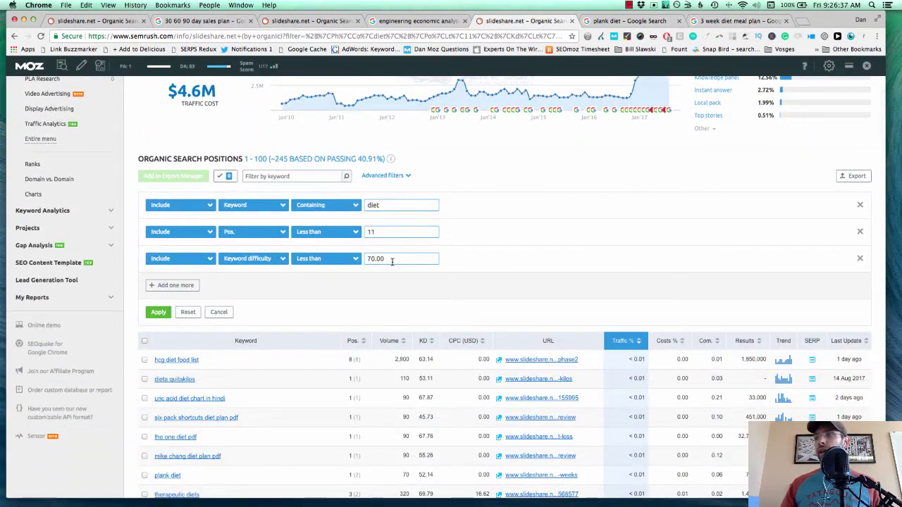
double_click(381, 259)
type("6")
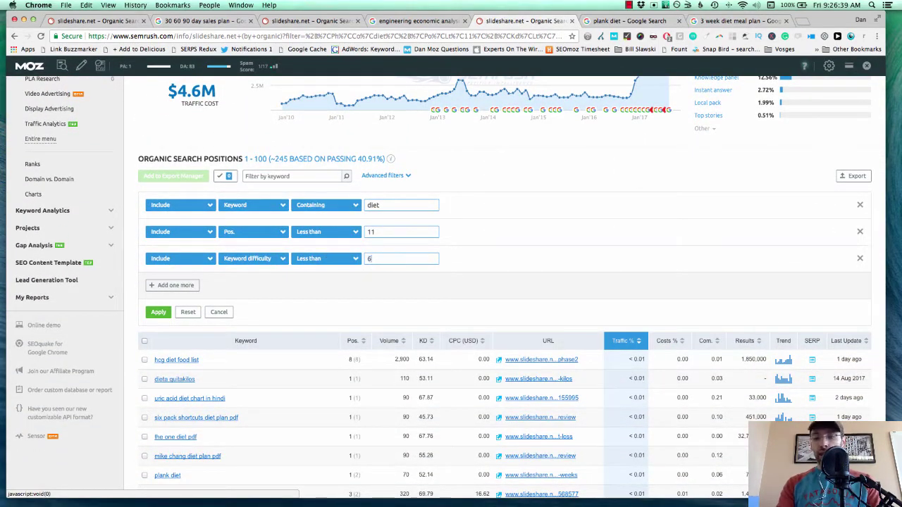
type("0")
double_click(374, 232)
type("5")
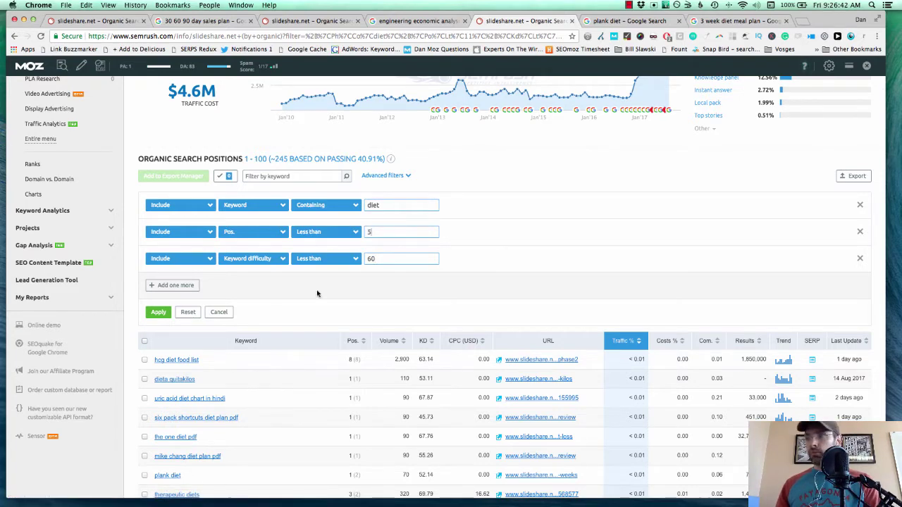
key("Return")
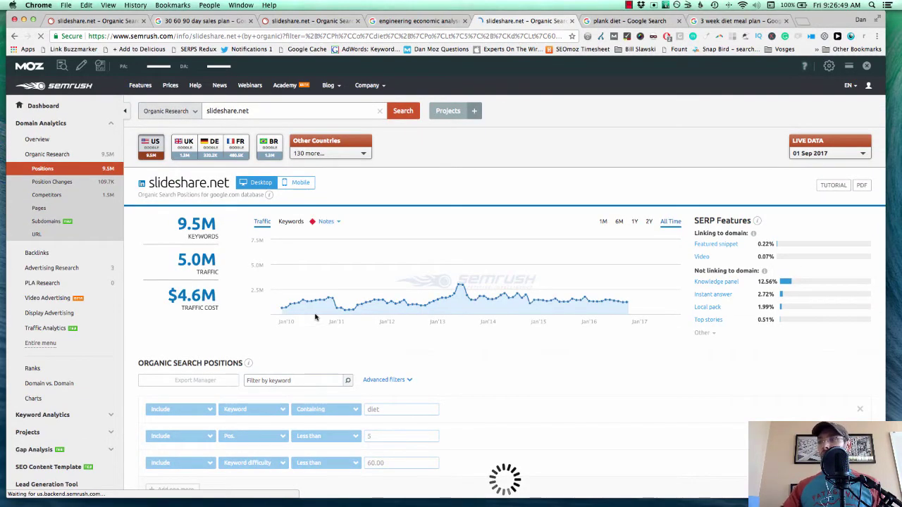
scroll(316, 317, "down", 10)
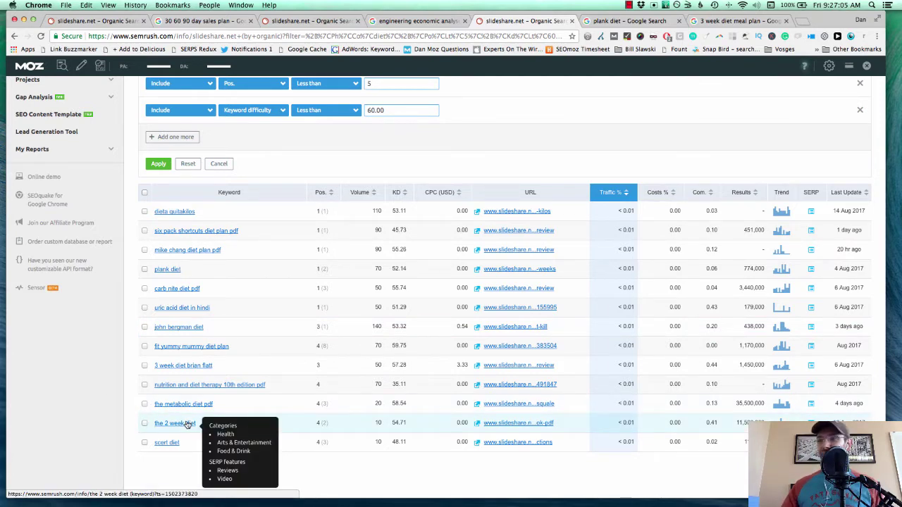
Step: Set the keyword difficulty limit to 65, apply the filters and review the matching "diet" keywords
scroll(322, 230, "up", 2)
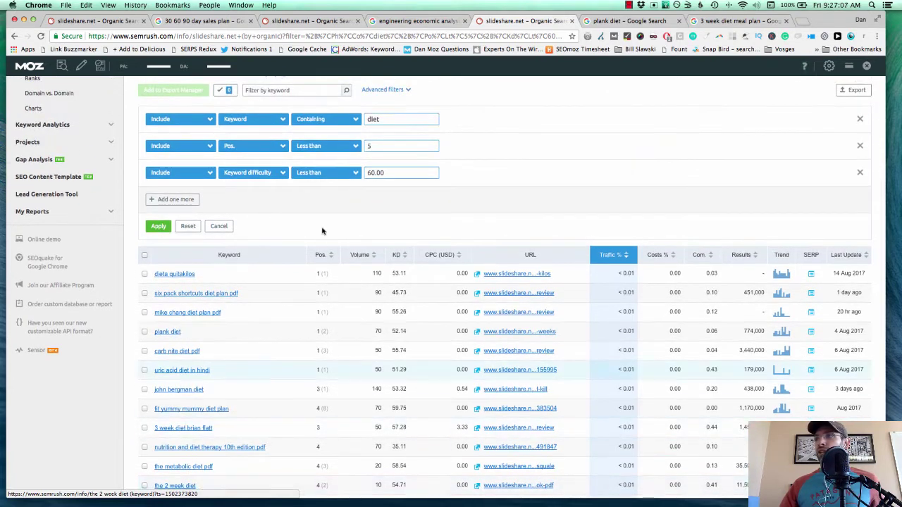
left_click_drag(388, 172, 344, 172)
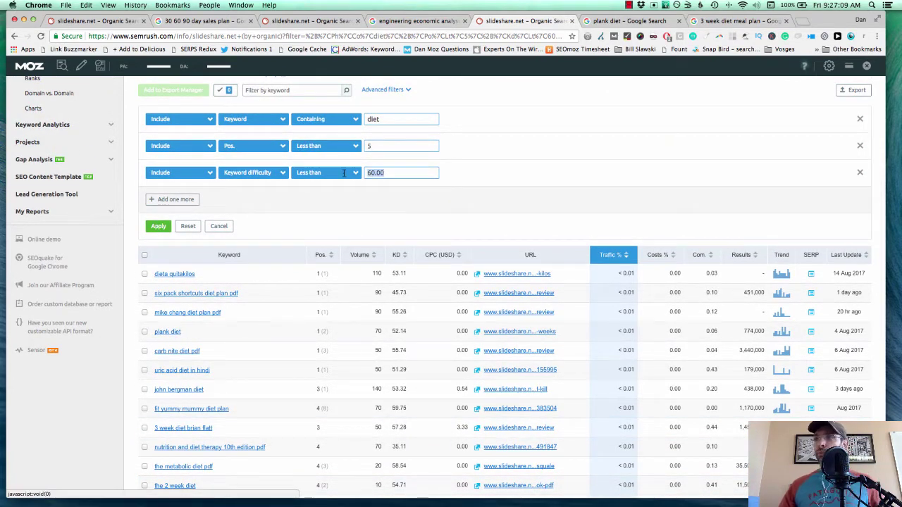
type("65")
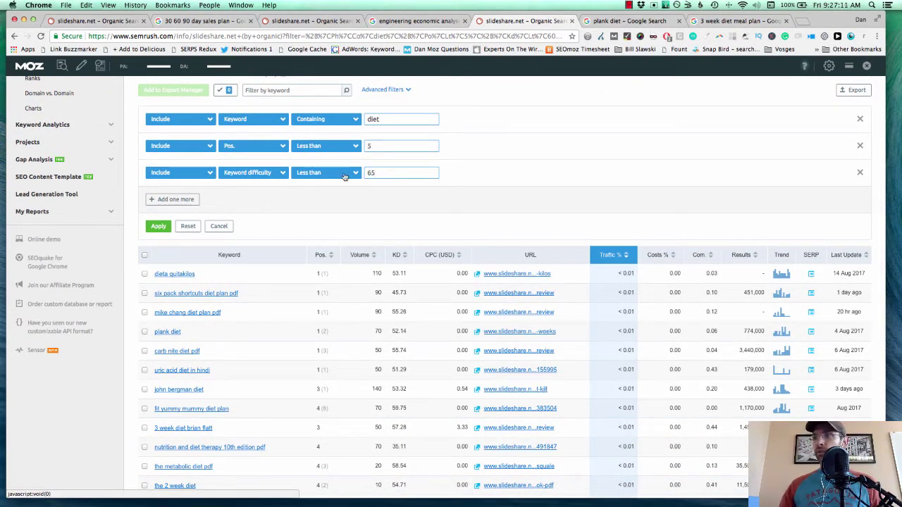
left_click(159, 226)
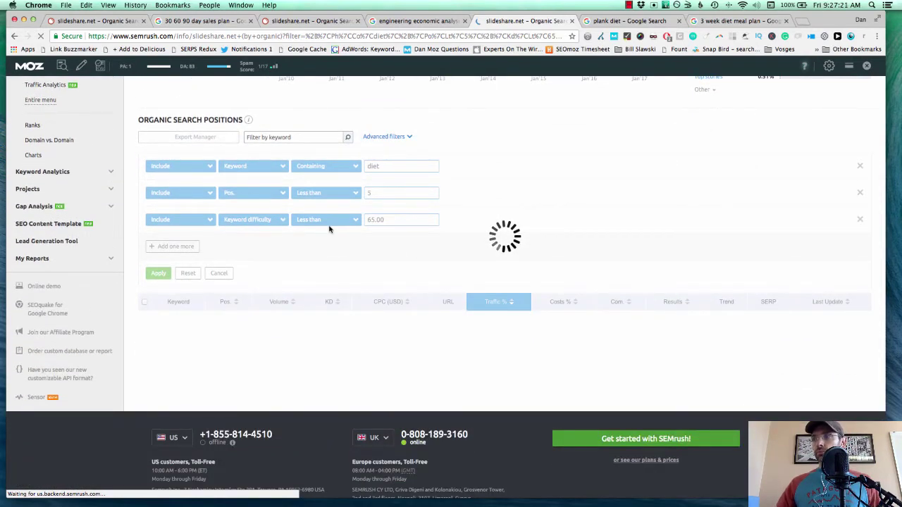
scroll(329, 229, "down", 10)
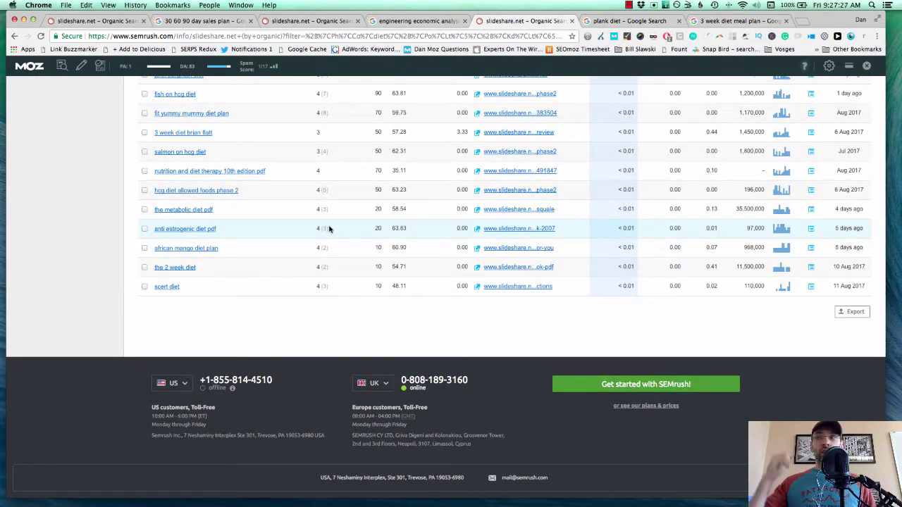
Step: Set the keyword difficulty limit to 75 and add a filter that includes only search volumes less than 1000
scroll(328, 229, "up", 10)
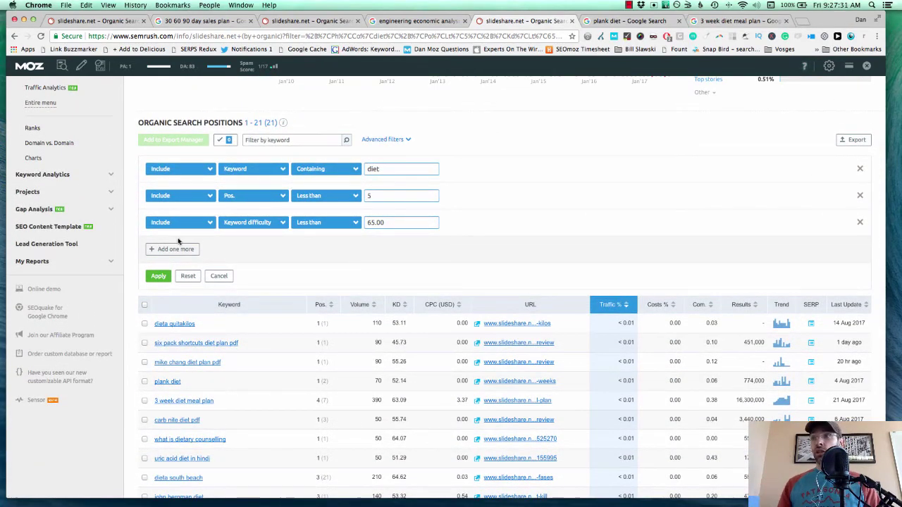
left_click_drag(387, 222, 316, 211)
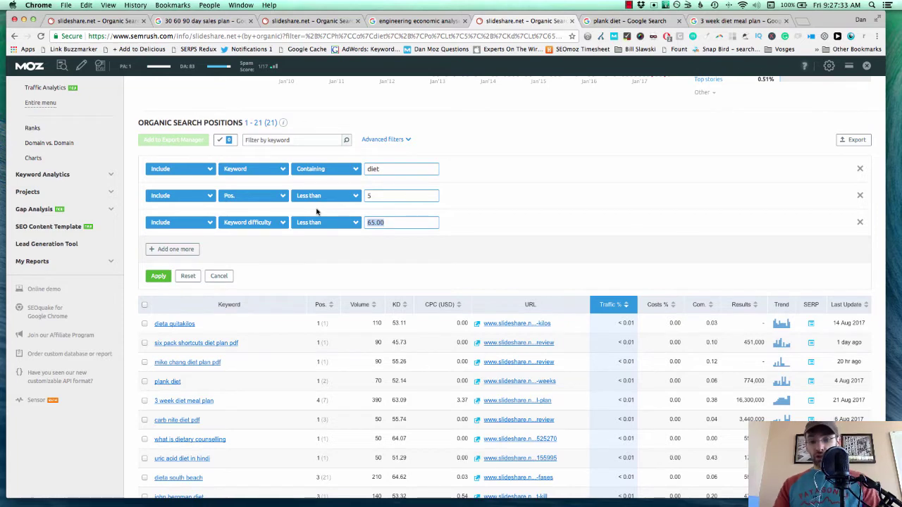
type("75")
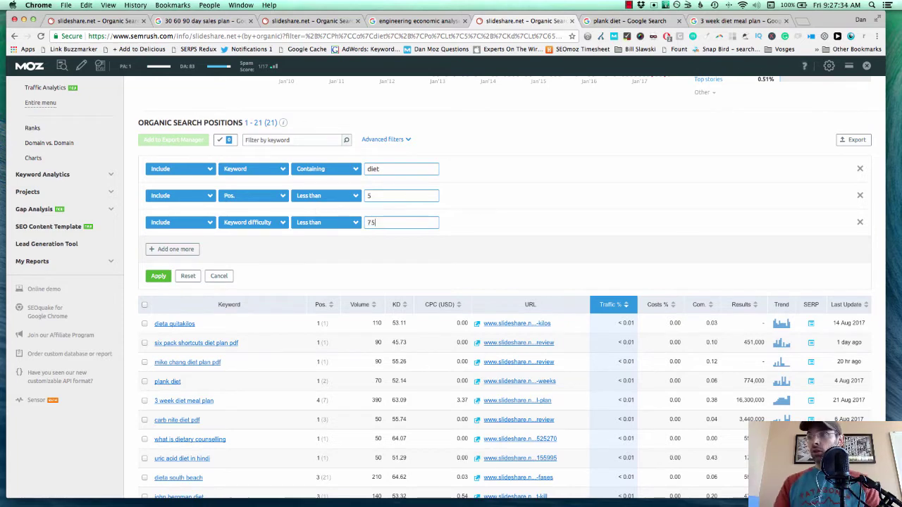
left_click(196, 250)
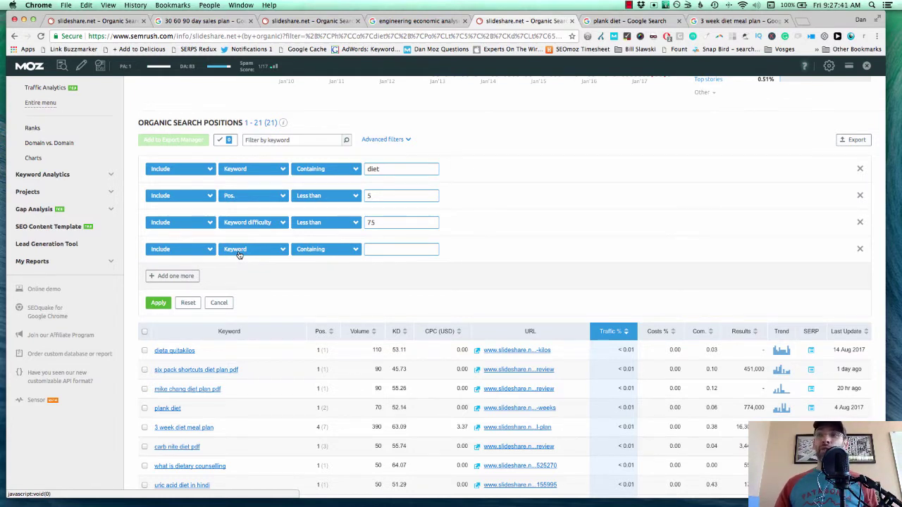
left_click(238, 252)
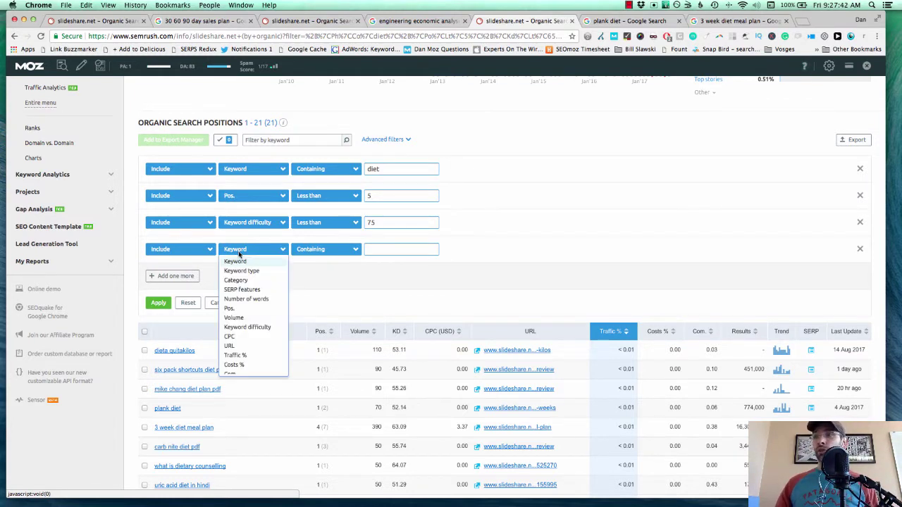
left_click(240, 318)
left_click(327, 257)
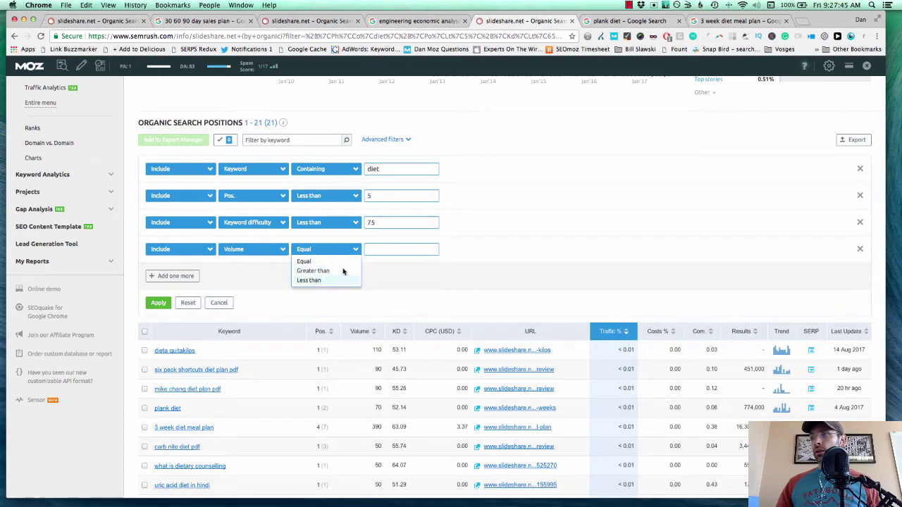
left_click(331, 279)
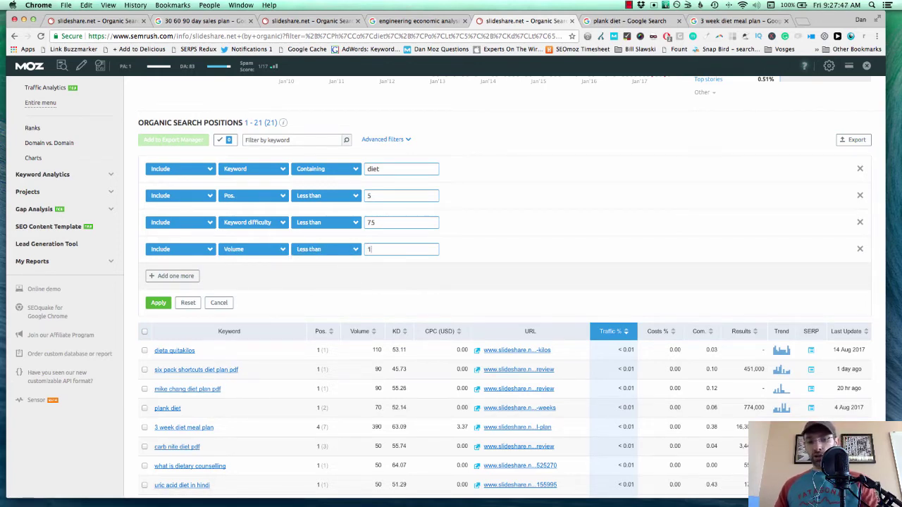
Step: Set the keyword difficulty limit to 80, apply all filters and look over the resulting "diet" keywords
double_click(375, 223)
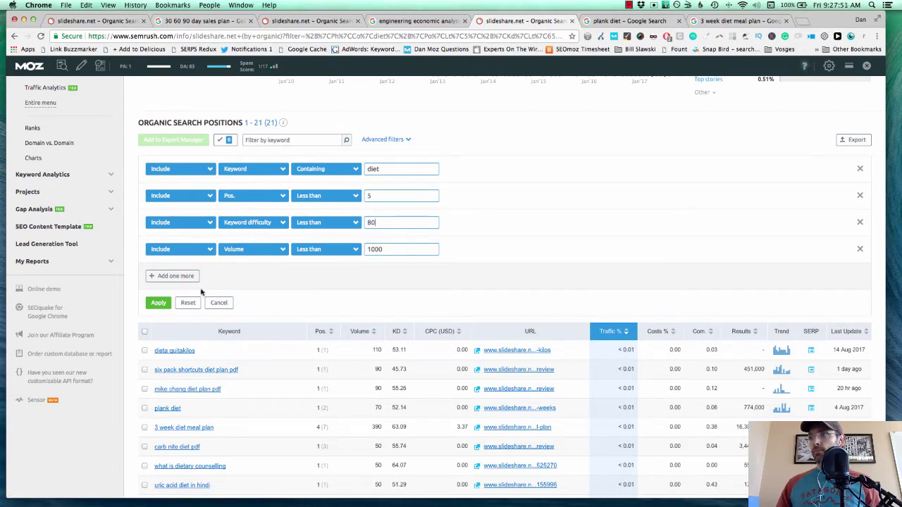
left_click(160, 303)
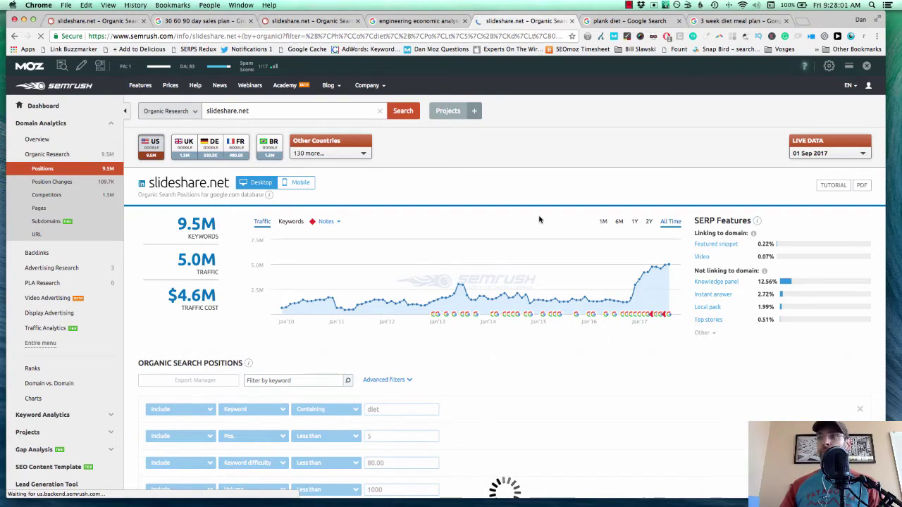
scroll(332, 282, "down", 5)
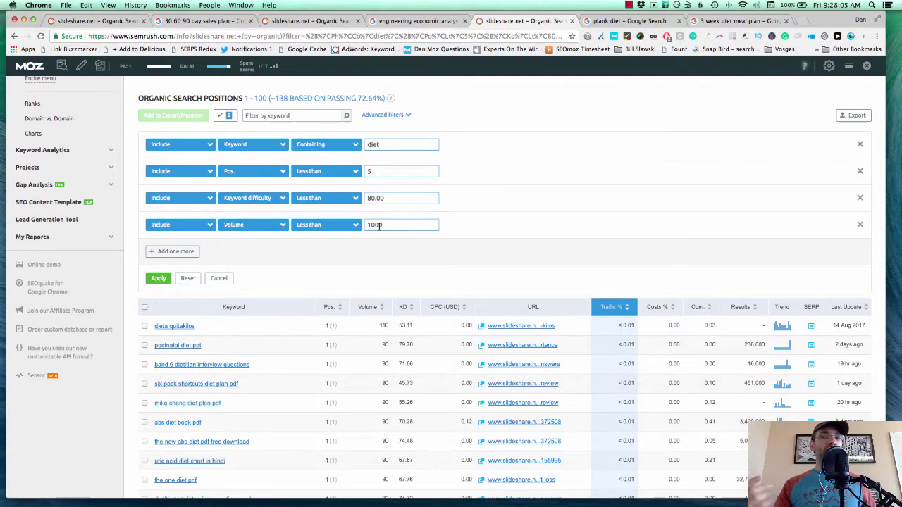
scroll(379, 225, "down", 3)
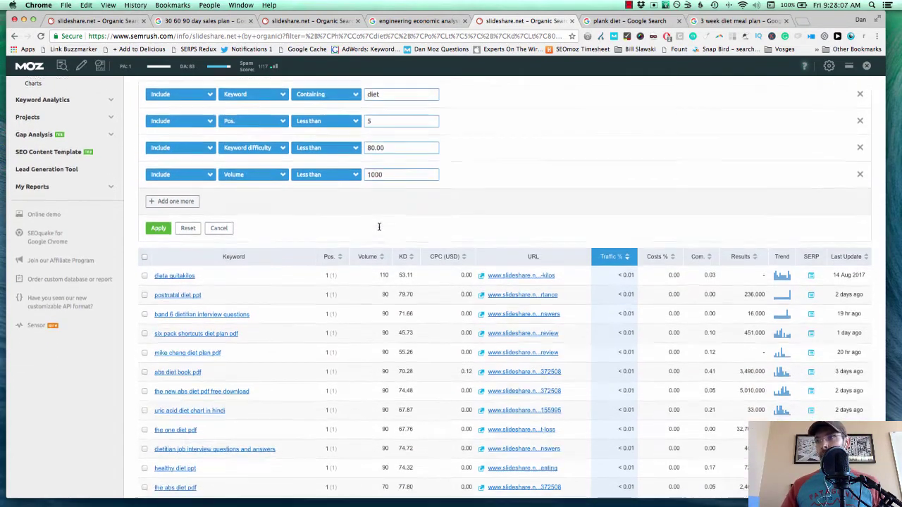
scroll(352, 230, "down", 1)
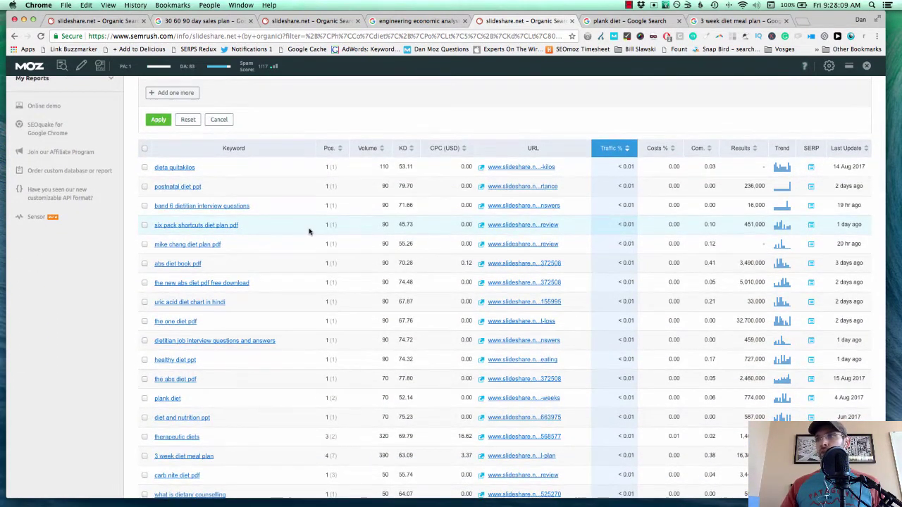
Step: Add a filter that excludes keywords containing "pdf"
scroll(309, 231, "up", 3)
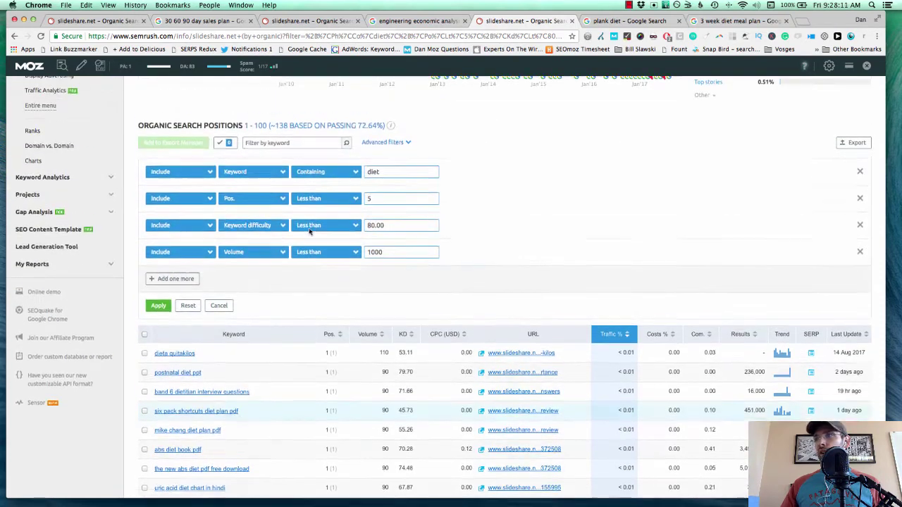
left_click(182, 278)
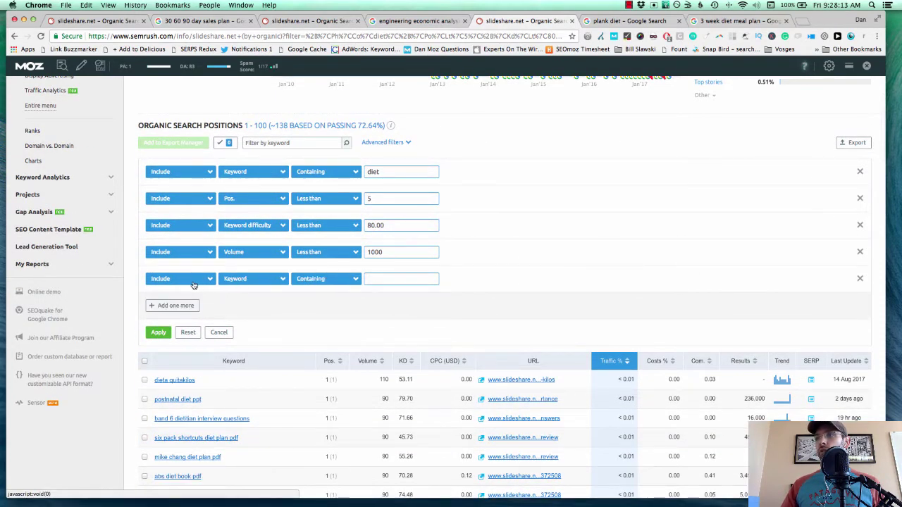
left_click(195, 280)
left_click(183, 302)
left_click(376, 278)
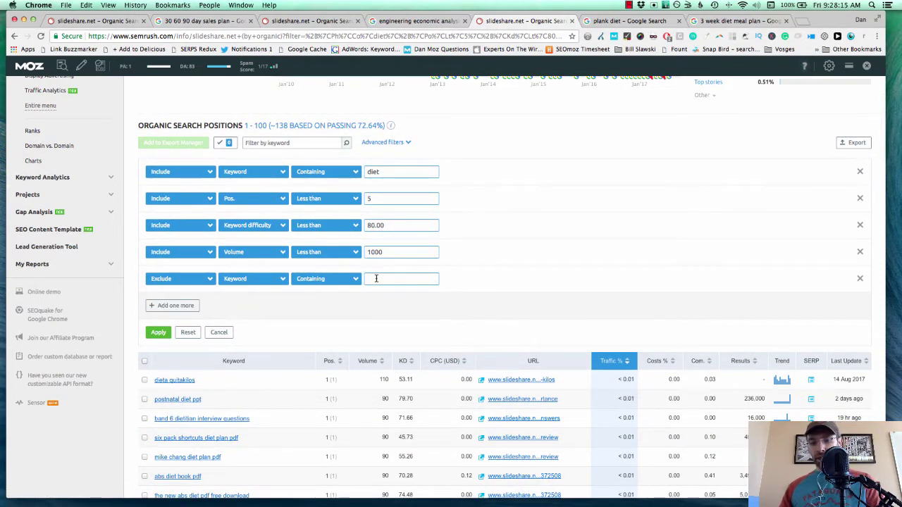
Step: Add another filter that excludes keywords containing "ppt" and apply the complete filter set
left_click(172, 306)
left_click(247, 309)
left_click(185, 310)
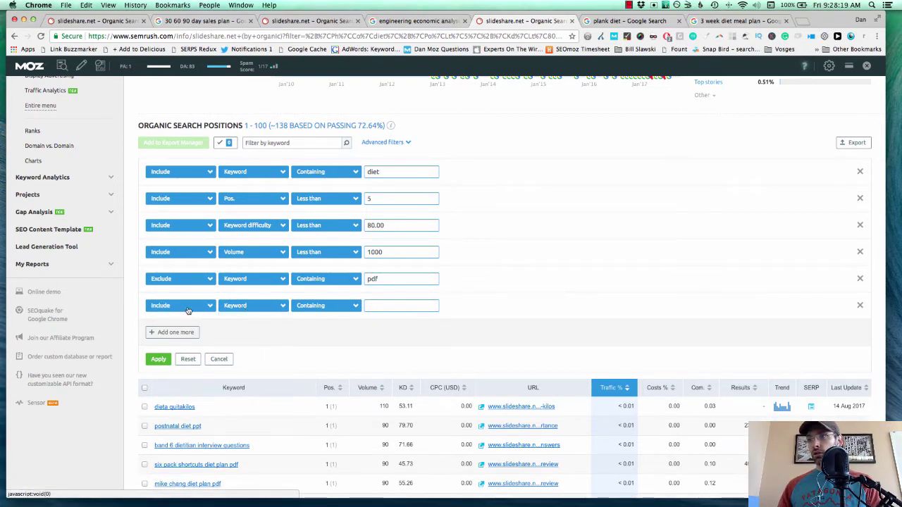
left_click(185, 307)
left_click(173, 327)
left_click(391, 306)
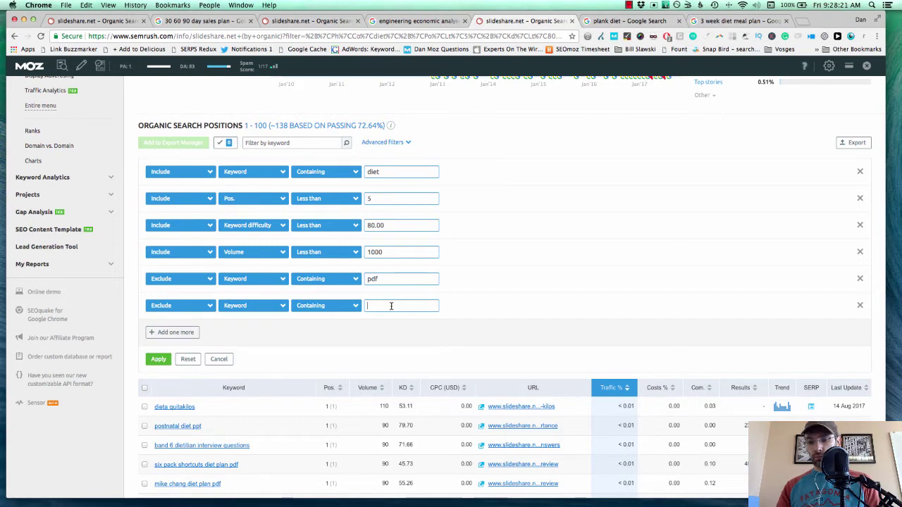
type("ppt")
left_click(158, 359)
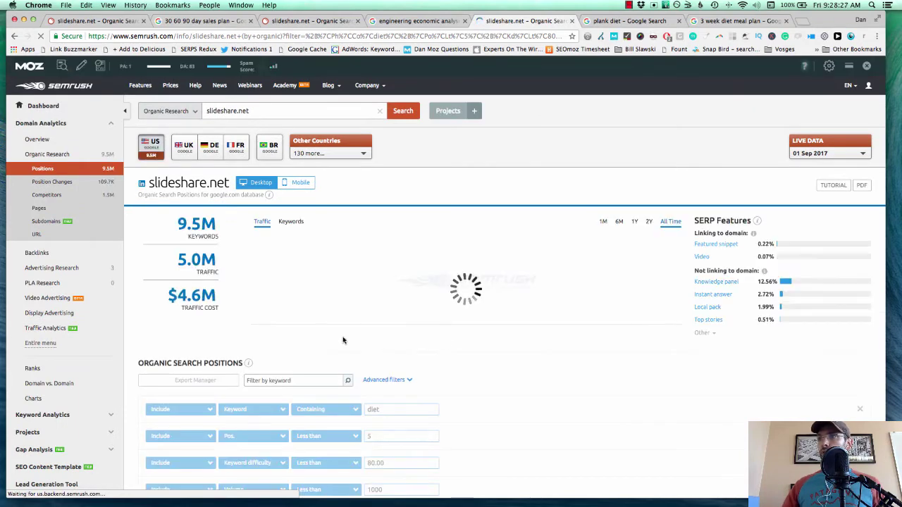
Step: Review the filtered "diet" keywords, comparing their positions, search volumes, difficulty scores and ranking SlideShare pages
scroll(344, 340, "down", 5)
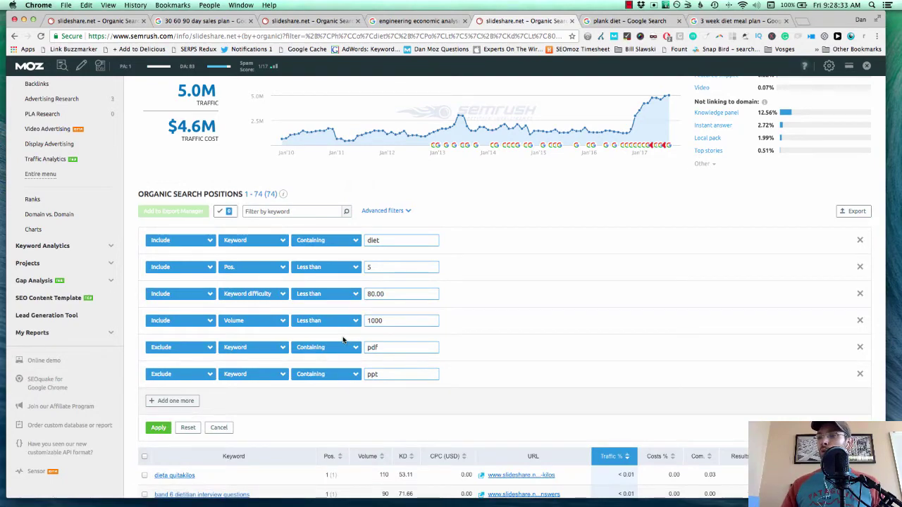
scroll(343, 340, "down", 7)
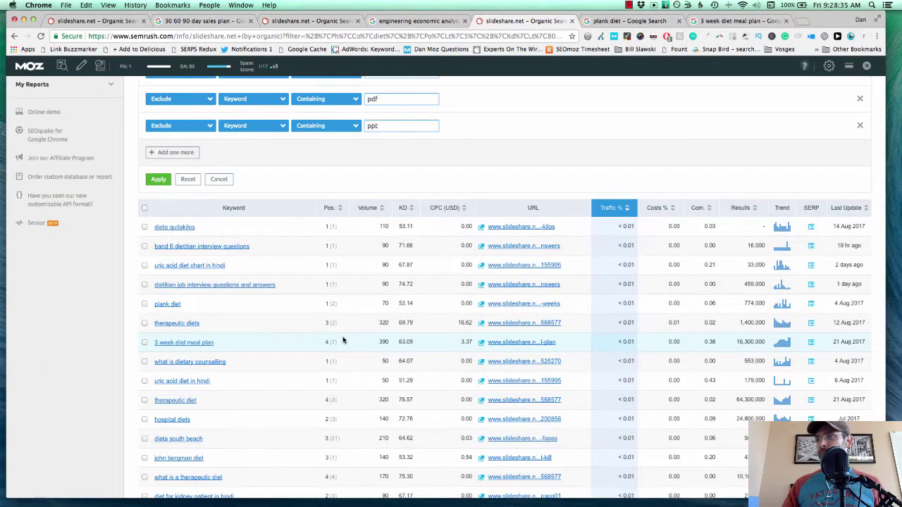
scroll(343, 340, "down", 3)
scroll(344, 340, "down", 2)
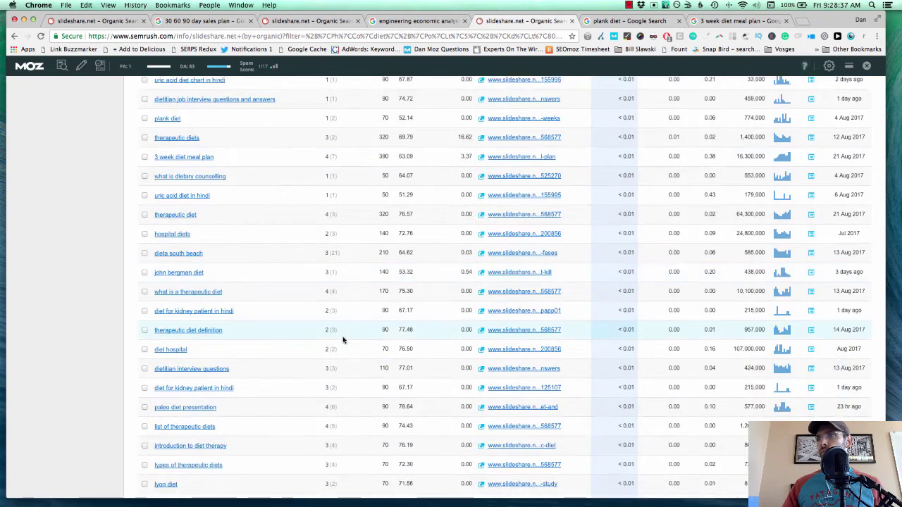
scroll(343, 340, "down", 2)
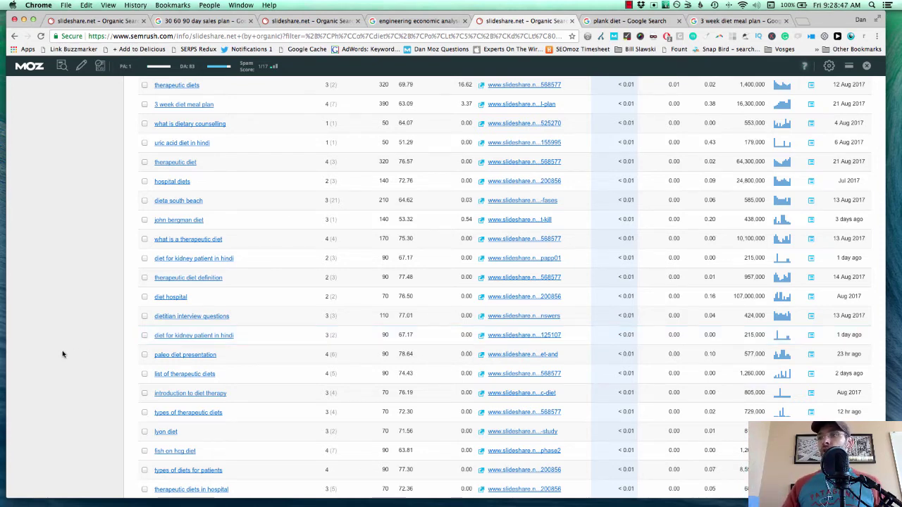
scroll(62, 354, "down", 2)
scroll(62, 354, "down", 1)
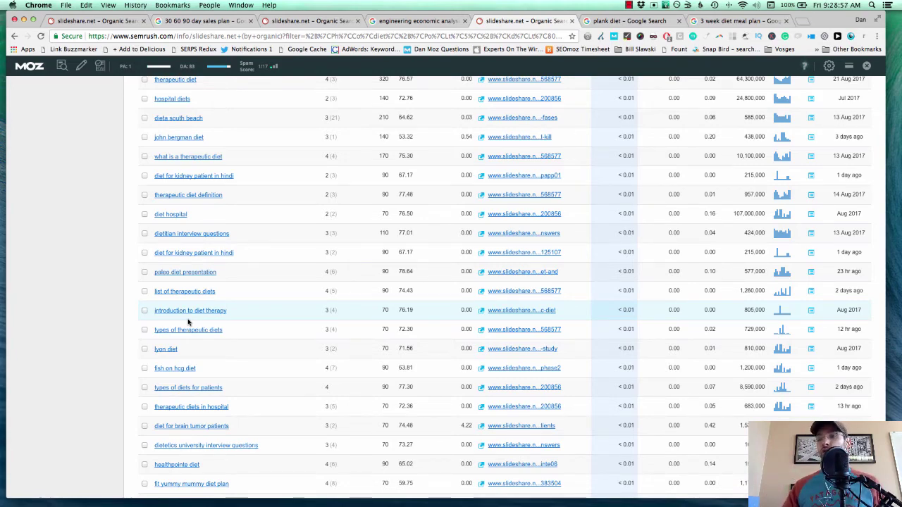
scroll(188, 322, "down", 8)
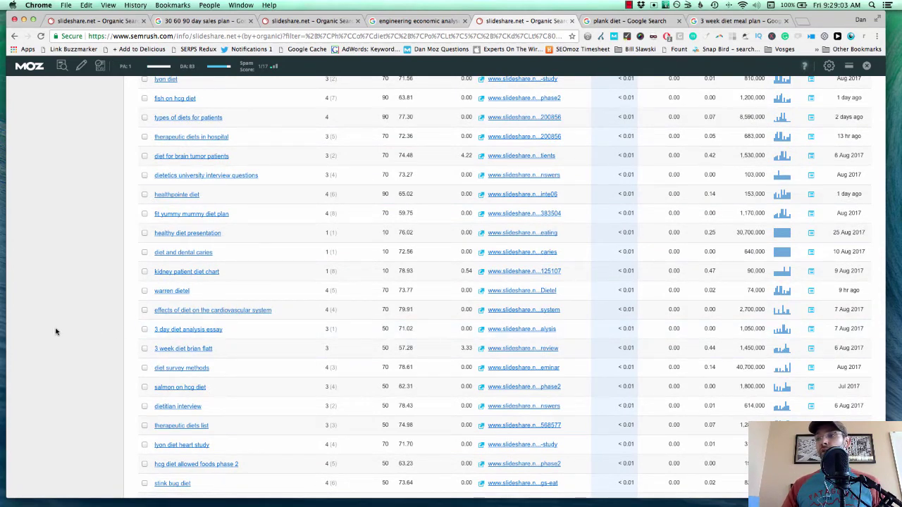
scroll(61, 332, "down", 3)
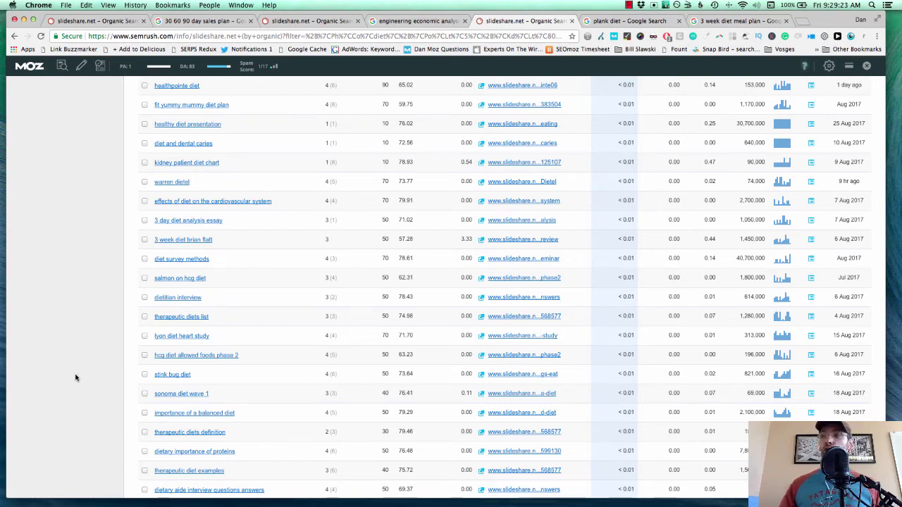
scroll(76, 379, "up", 20)
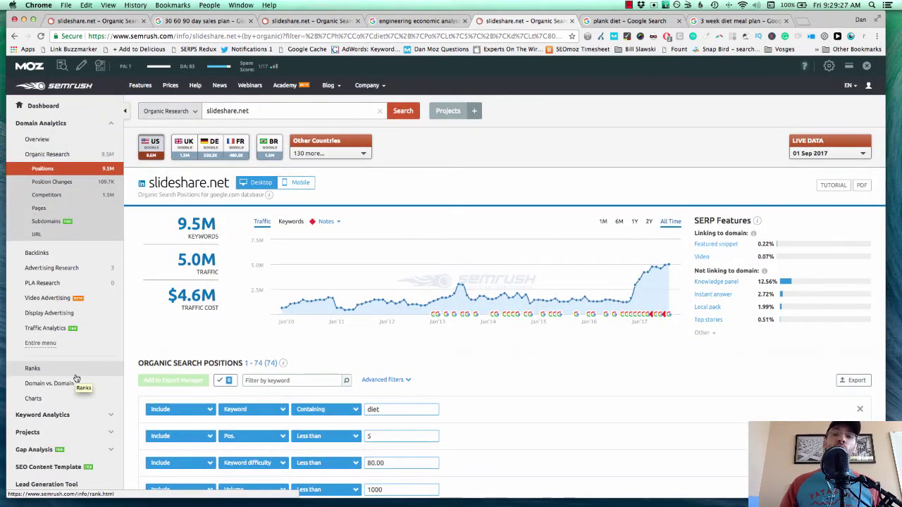
mouse_move(535, 494)
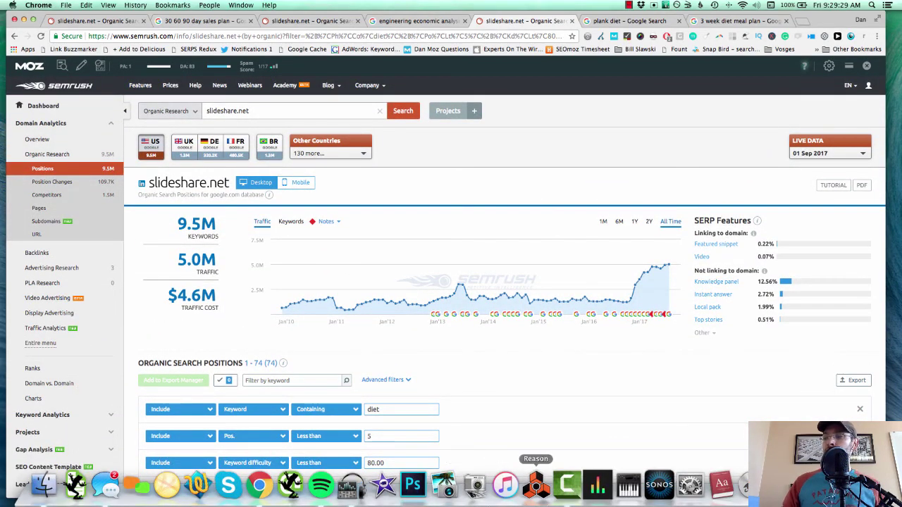